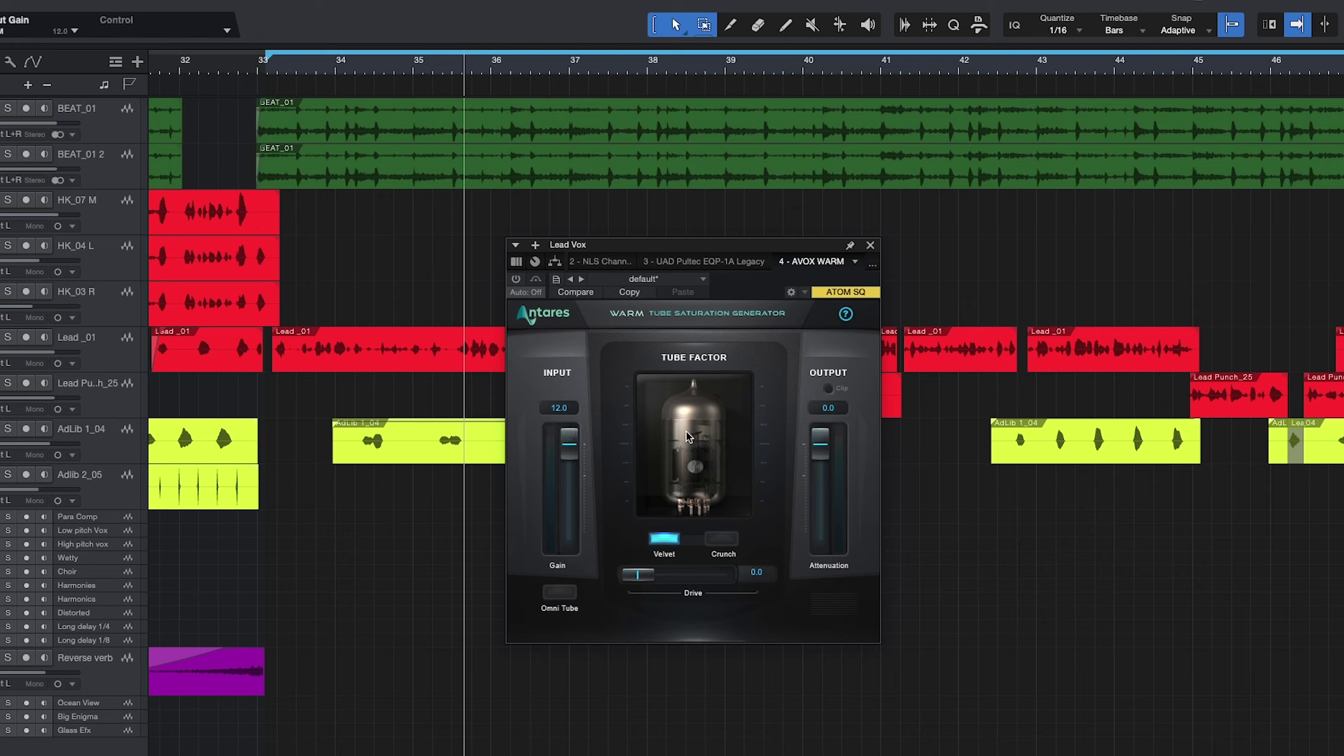
Try out the WARM plug-in's Drive, Omni Tube and Crunch controls, returning to Velvet mode with Omni Tube off and Drive at 0.0
drag(639, 574, 597, 579)
click(558, 594)
click(558, 595)
click(728, 540)
click(662, 540)
click(676, 542)
click(668, 541)
click(569, 599)
click(571, 600)
Activate the WARM plug-in on Lead Vox with its effect bypassed and play back the unprocessed vocal
click(517, 279)
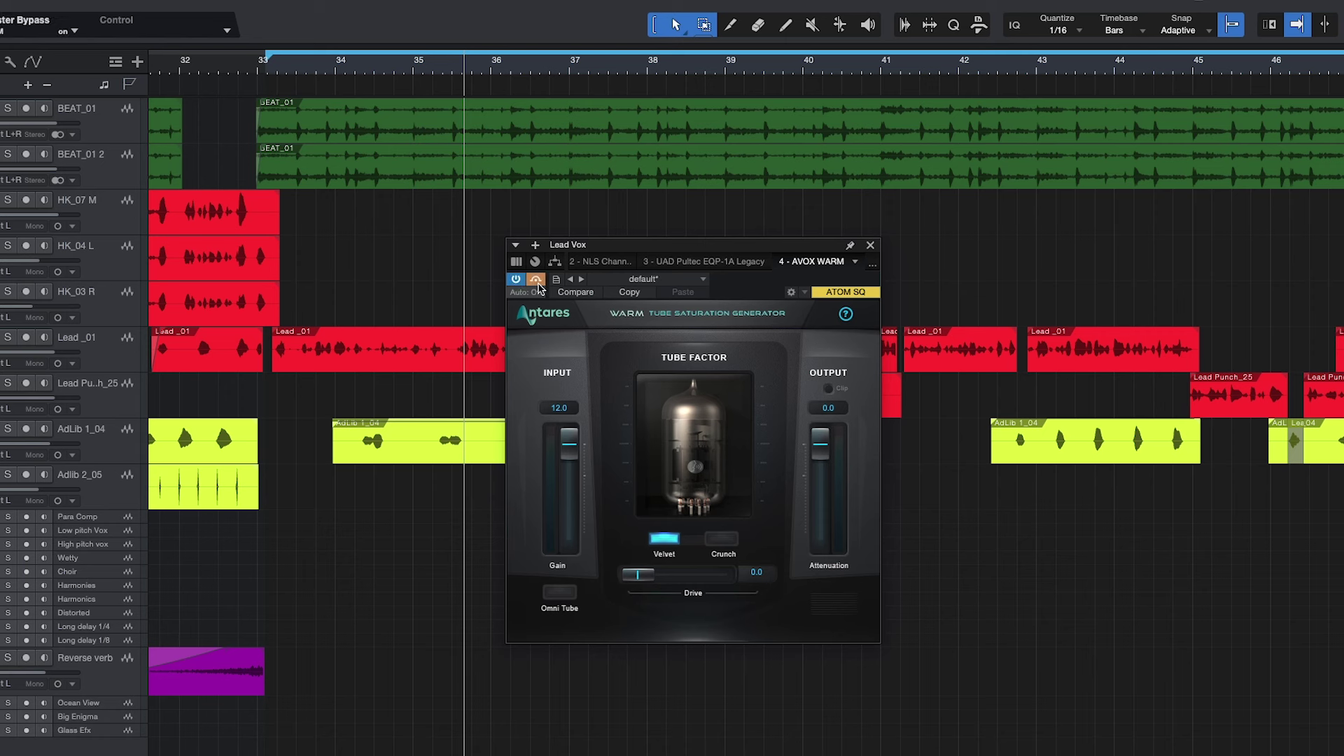
key(space)
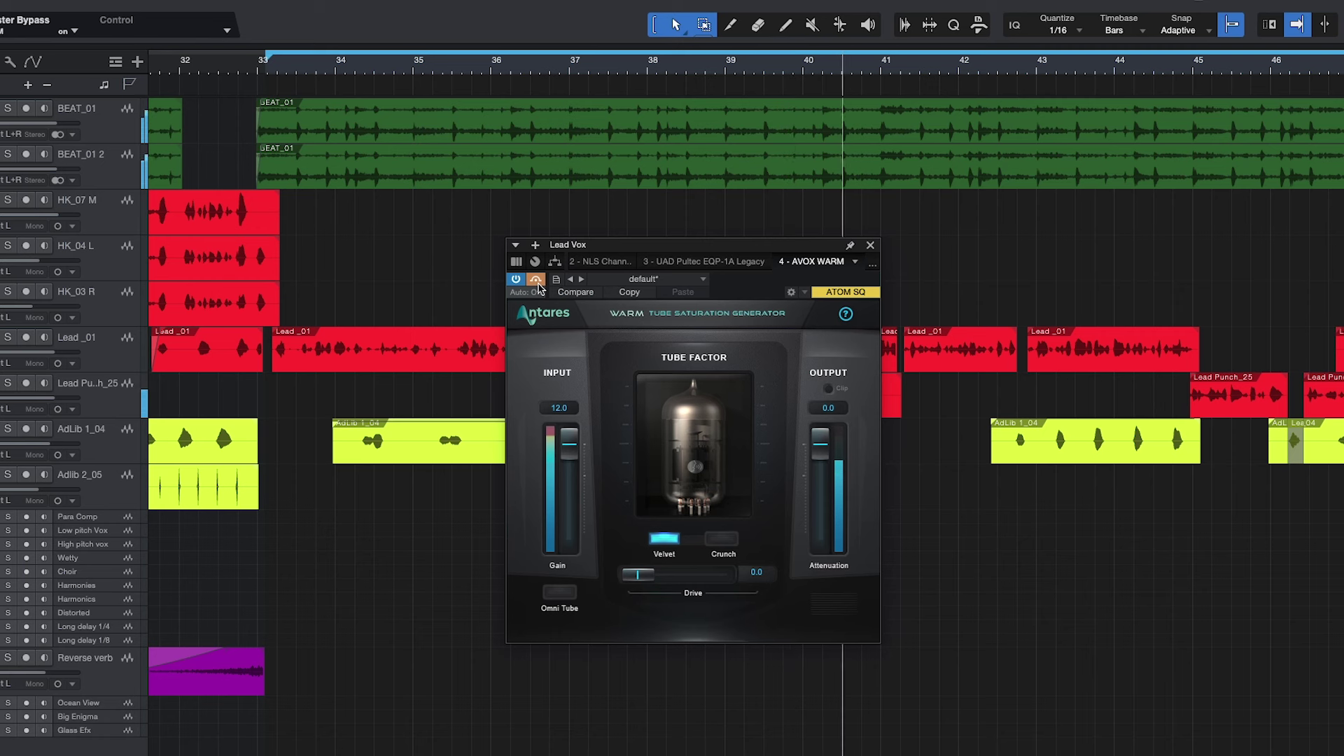
key(space)
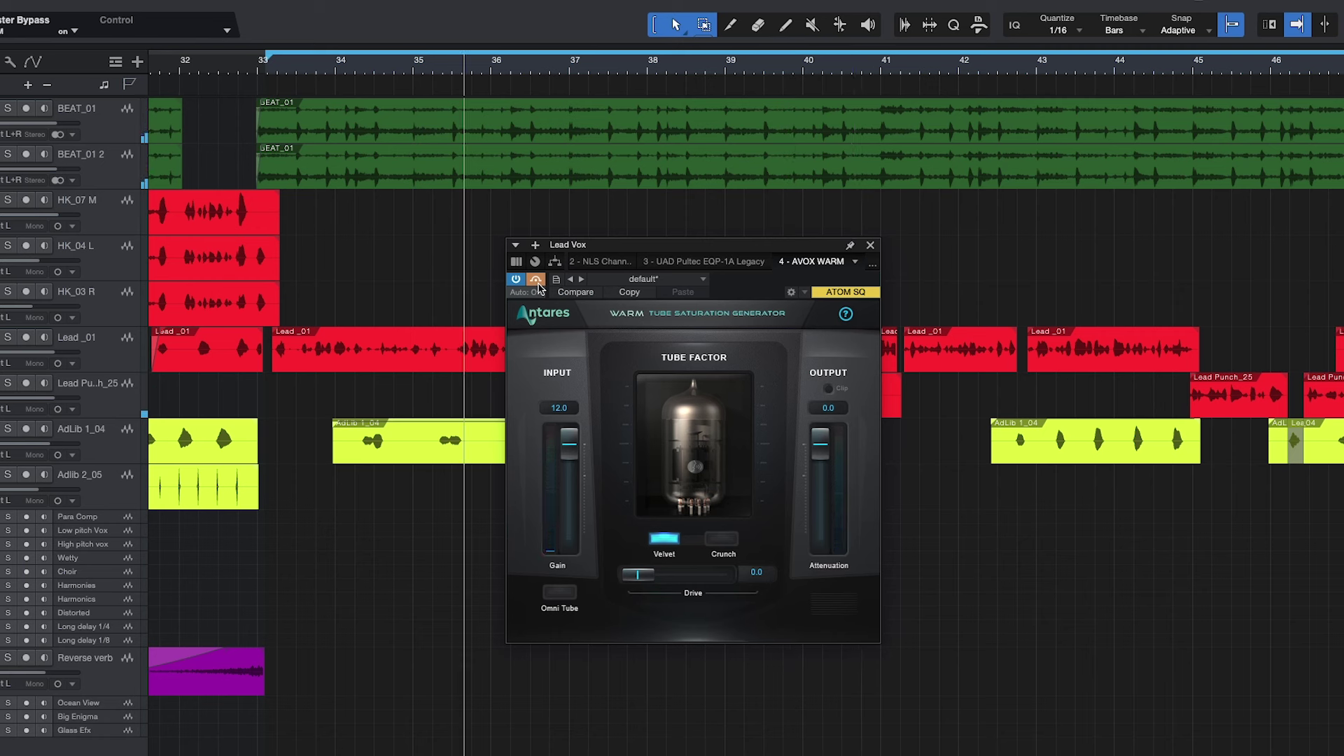
Take the WARM plug-in out of bypass and set the input gain to -1.6 with Drive at 0.0
click(536, 280)
drag(579, 456, 557, 516)
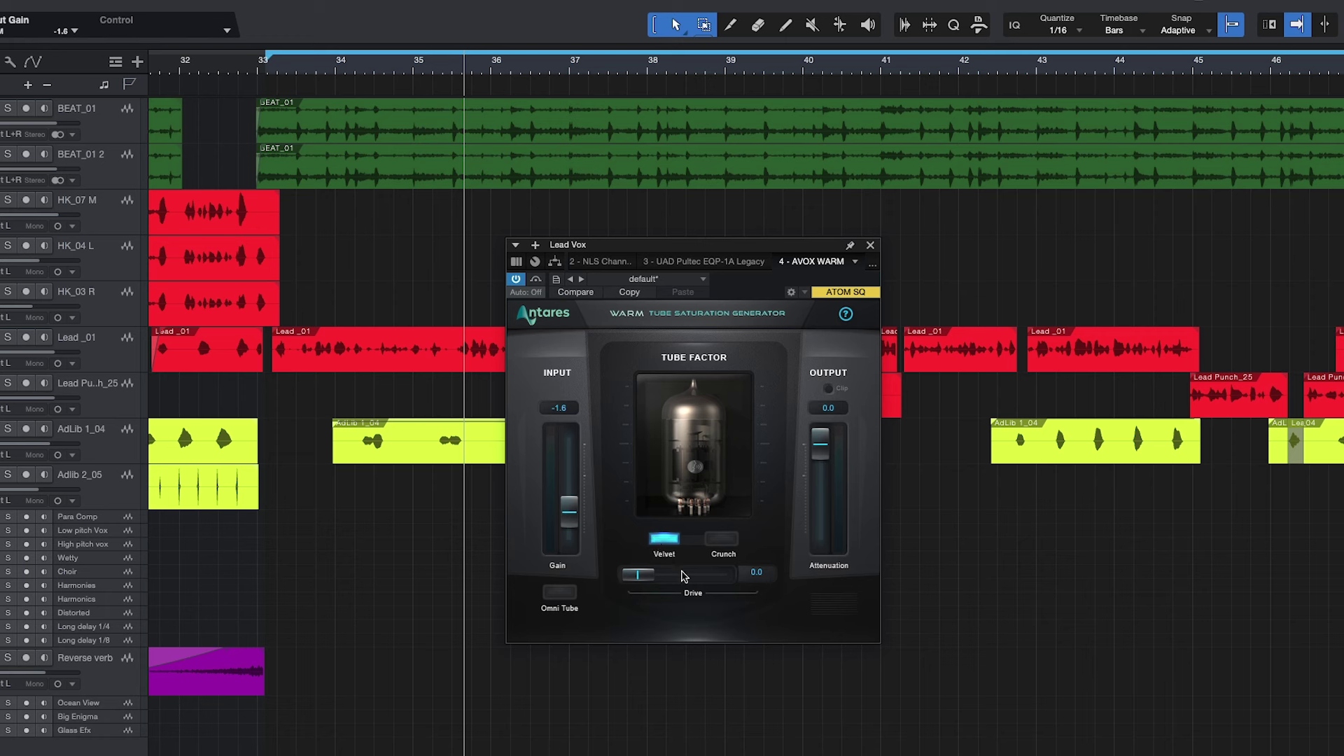
mouse_move(638, 577)
mouse_down()
mouse_move(661, 576)
mouse_move(617, 589)
mouse_up()
Play the vocal in Velvet mode, raise the input gain to 0.6, and try the Drive amount before returning it to 0.0
key(space)
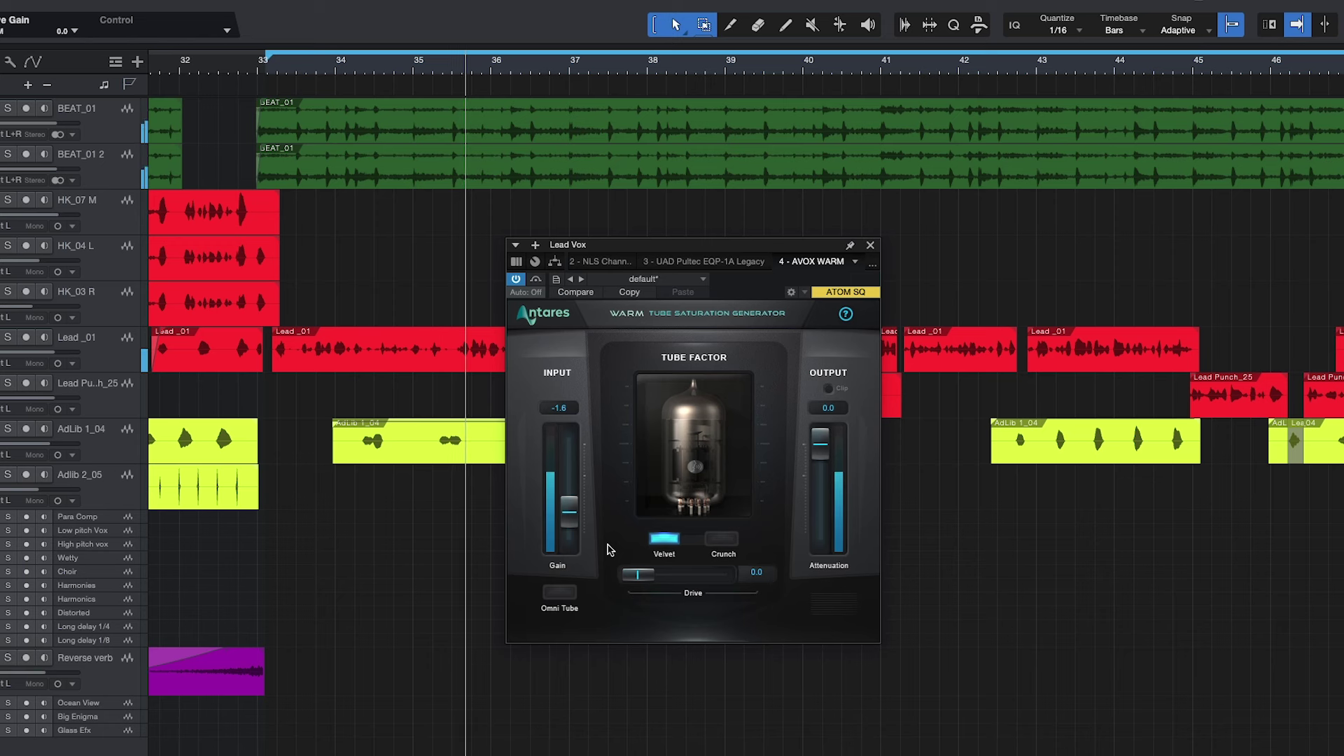
mouse_move(568, 524)
mouse_down()
mouse_move(559, 479)
mouse_move(562, 511)
mouse_move(567, 499)
mouse_up()
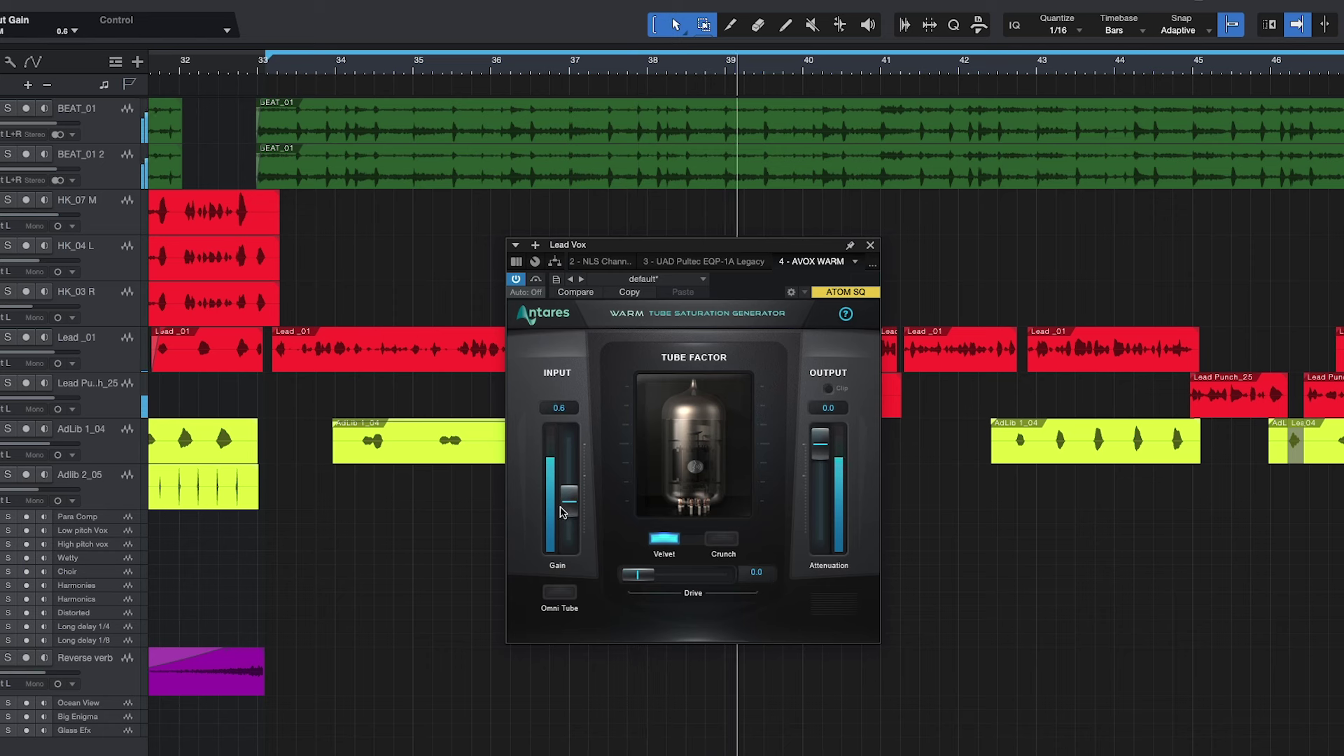
mouse_move(637, 574)
mouse_down()
mouse_move(728, 580)
mouse_move(637, 577)
mouse_up()
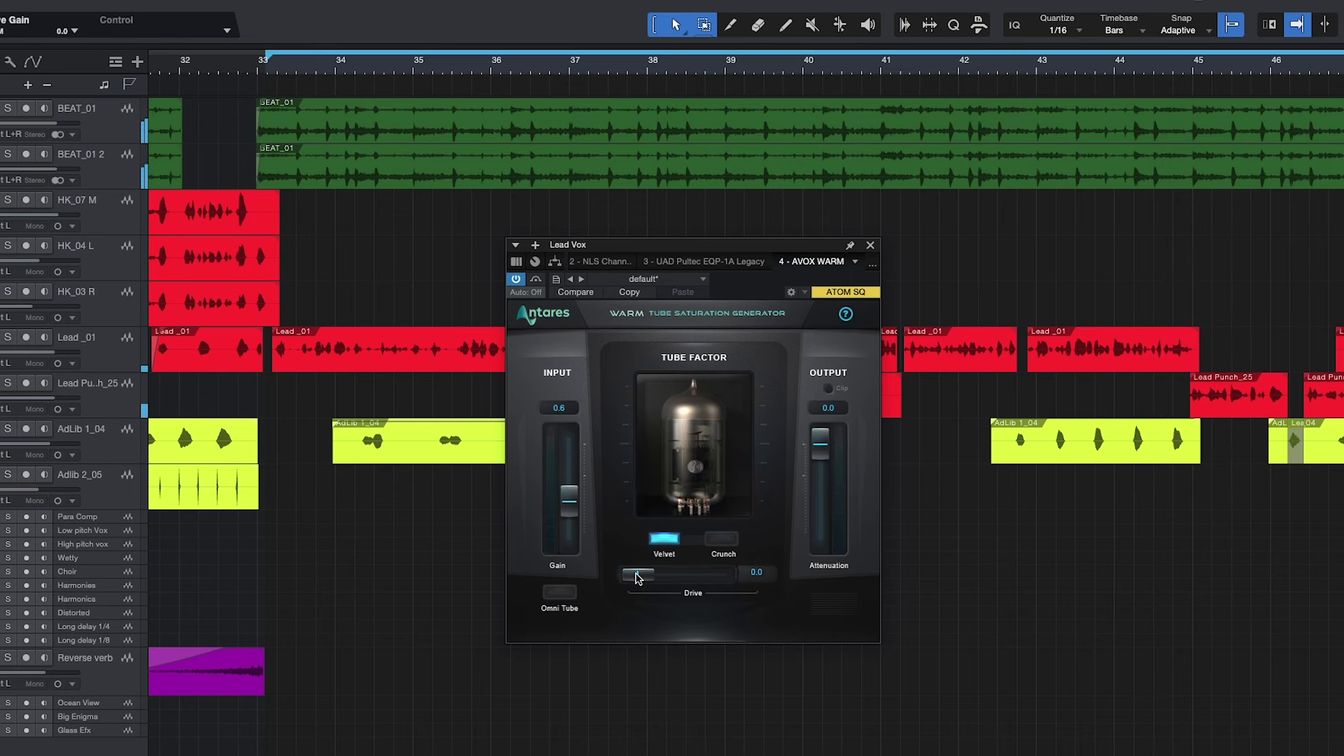
drag(642, 573, 606, 578)
Compare the Crunch and Velvet modes during playback with the input gain at -1.4, ending on Crunch
click(722, 541)
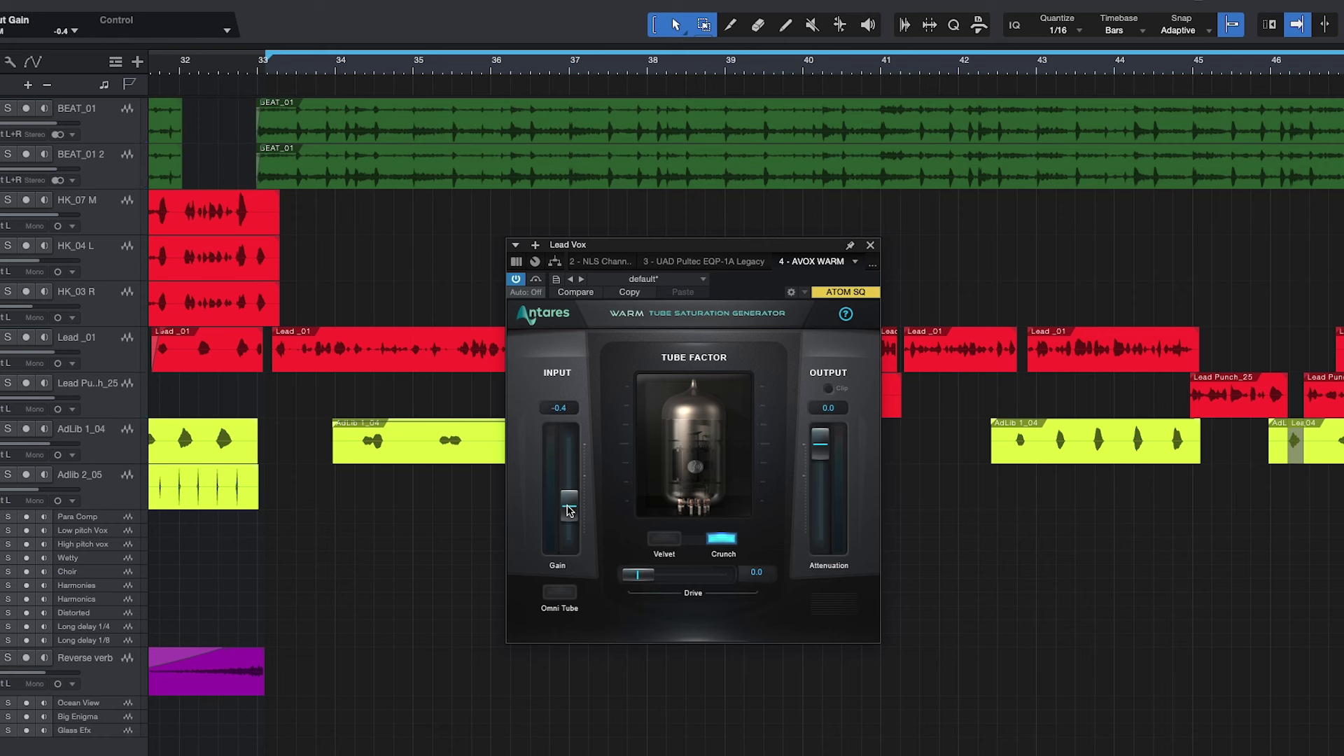
click(668, 540)
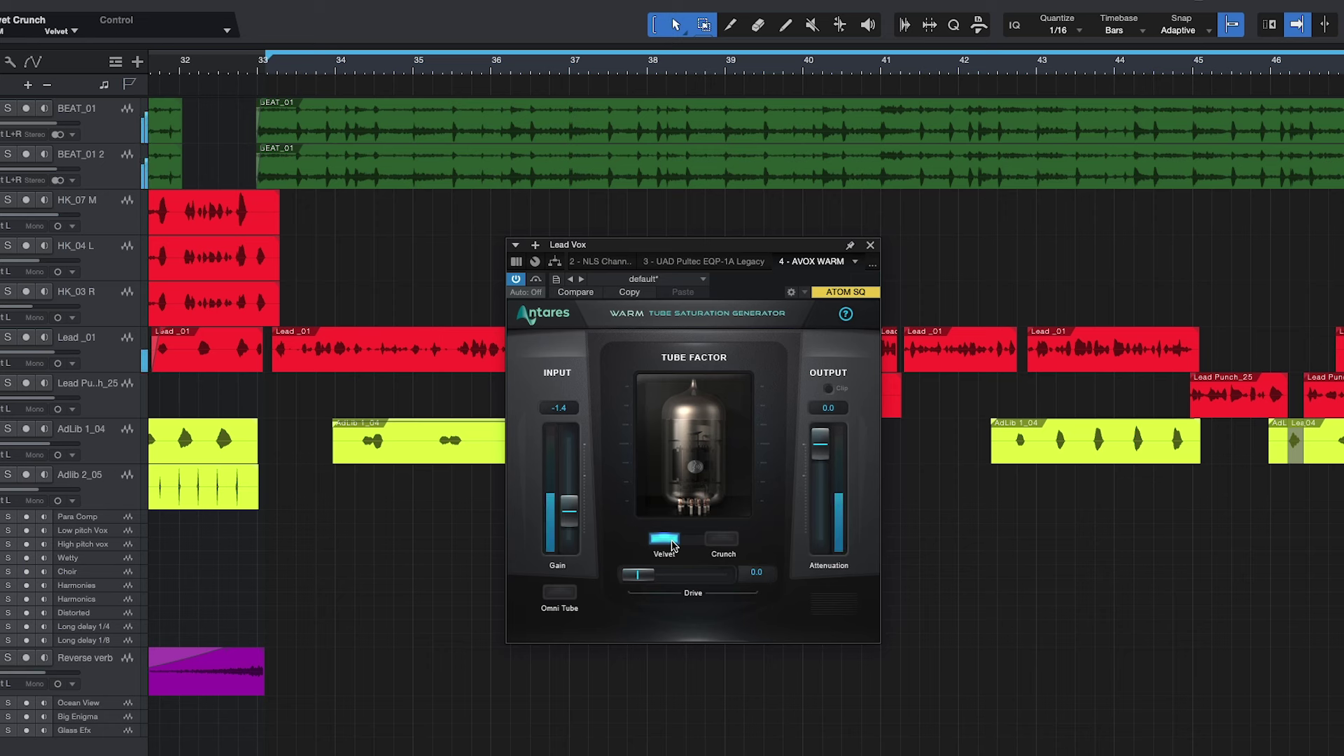
click(721, 540)
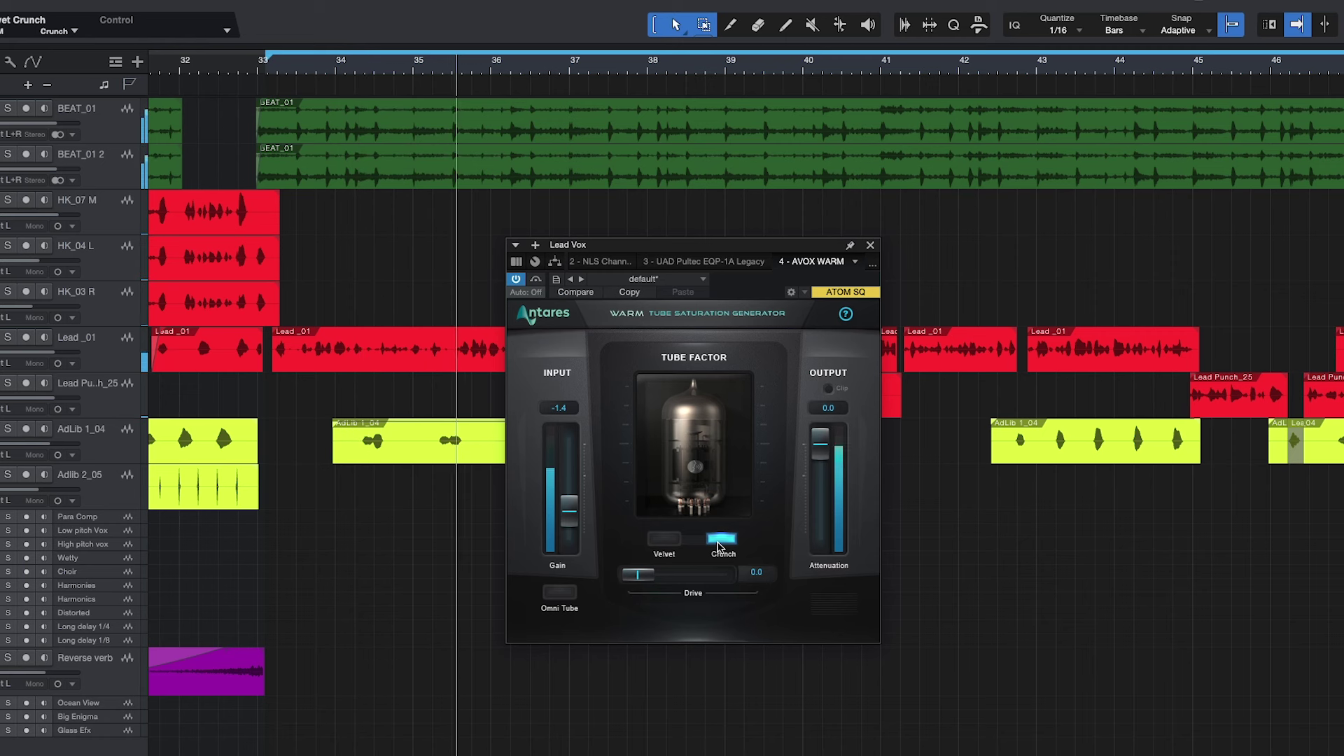
key(space)
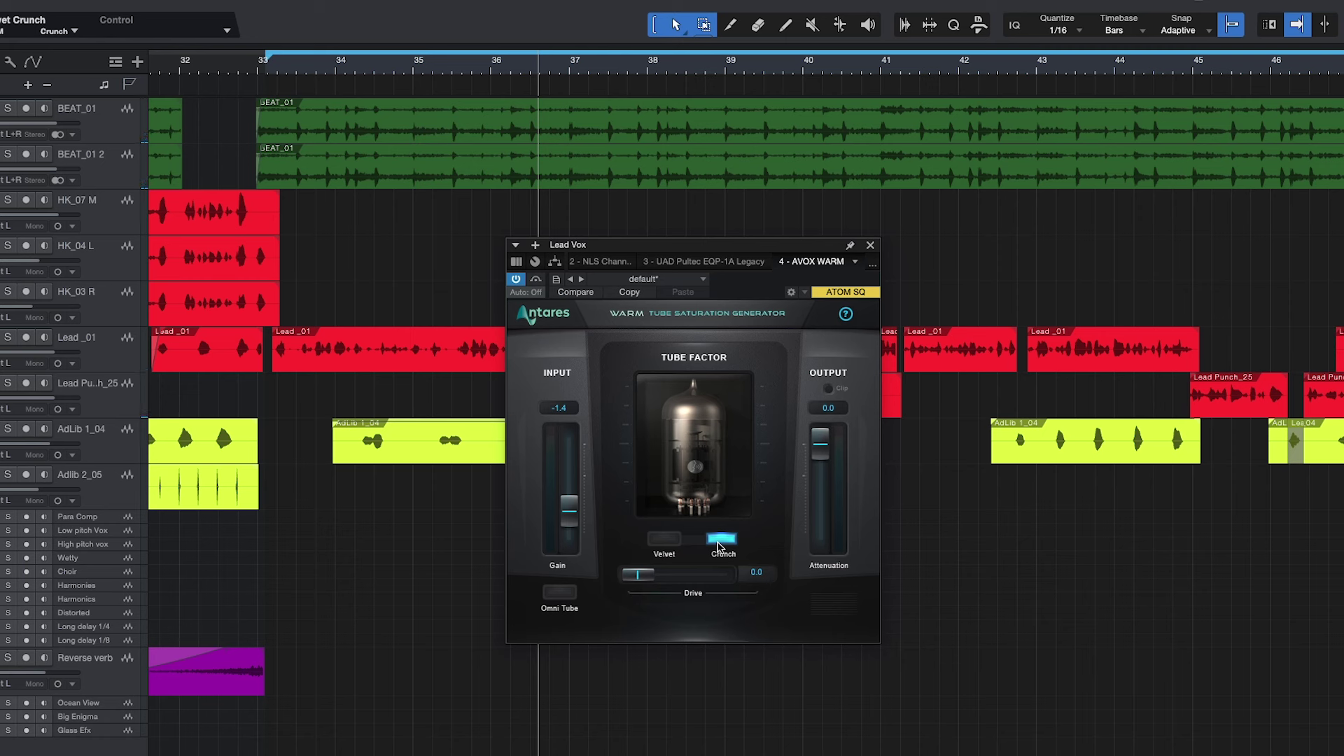
Play the vocal in Crunch mode while trying the Drive amount, return Drive to 0.0, and stop playback
key(space)
mouse_move(638, 574)
mouse_down()
mouse_move(718, 581)
mouse_move(616, 581)
mouse_up()
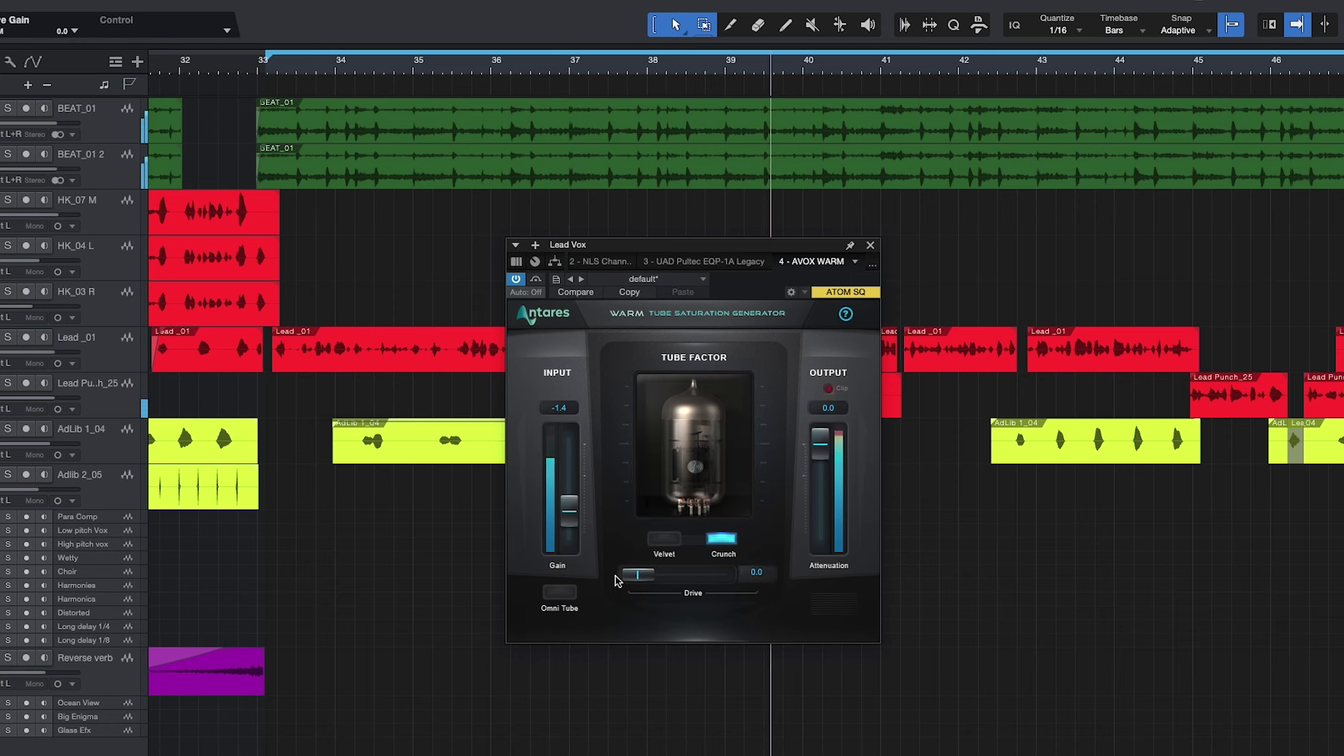
key(space)
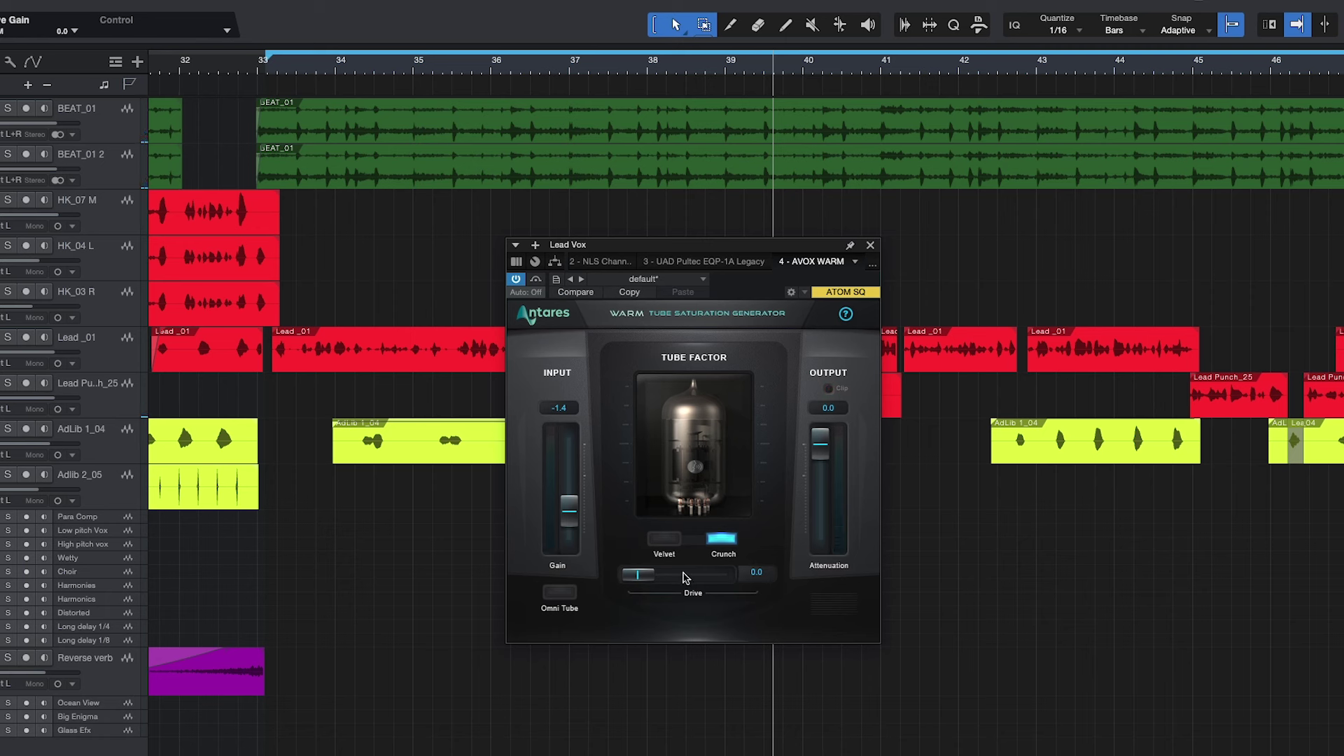
Compare Velvet and Crunch with Drive at 12.0, ending on Velvet with Drive lowered to 1.0
click(664, 541)
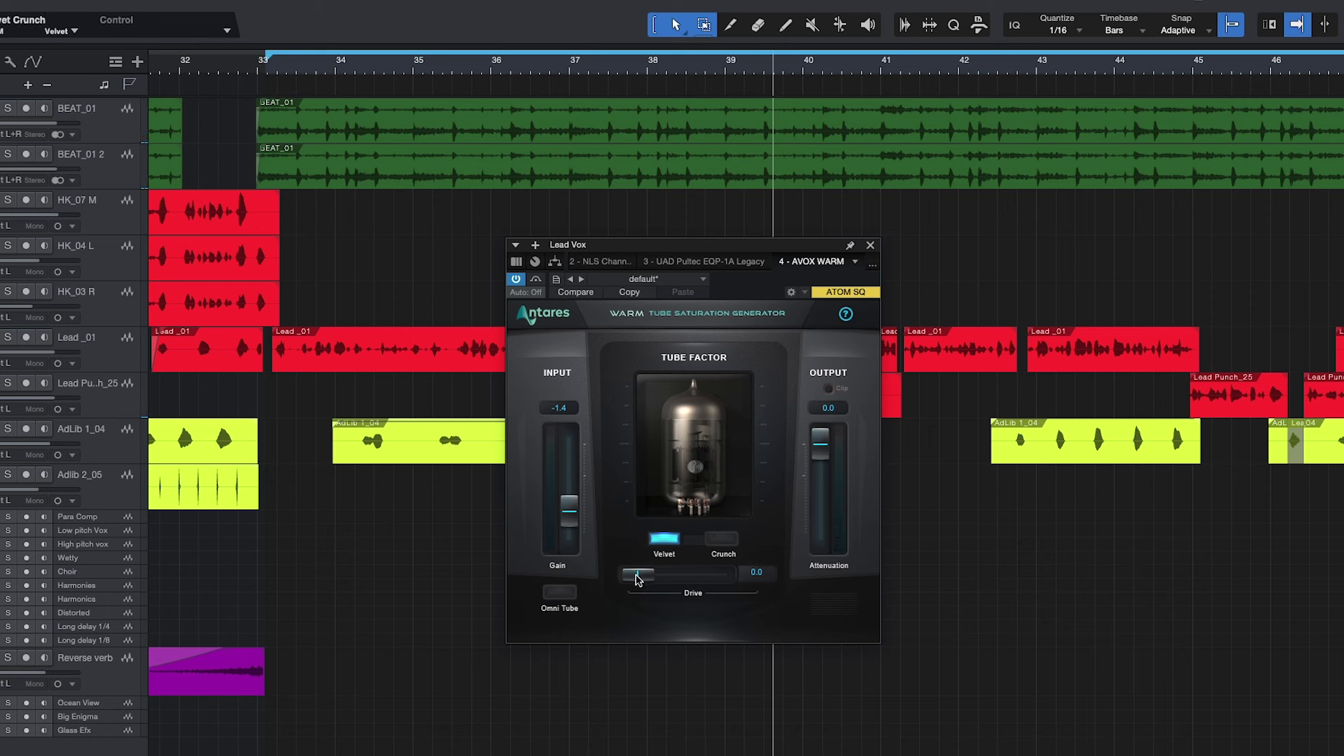
drag(637, 576, 731, 581)
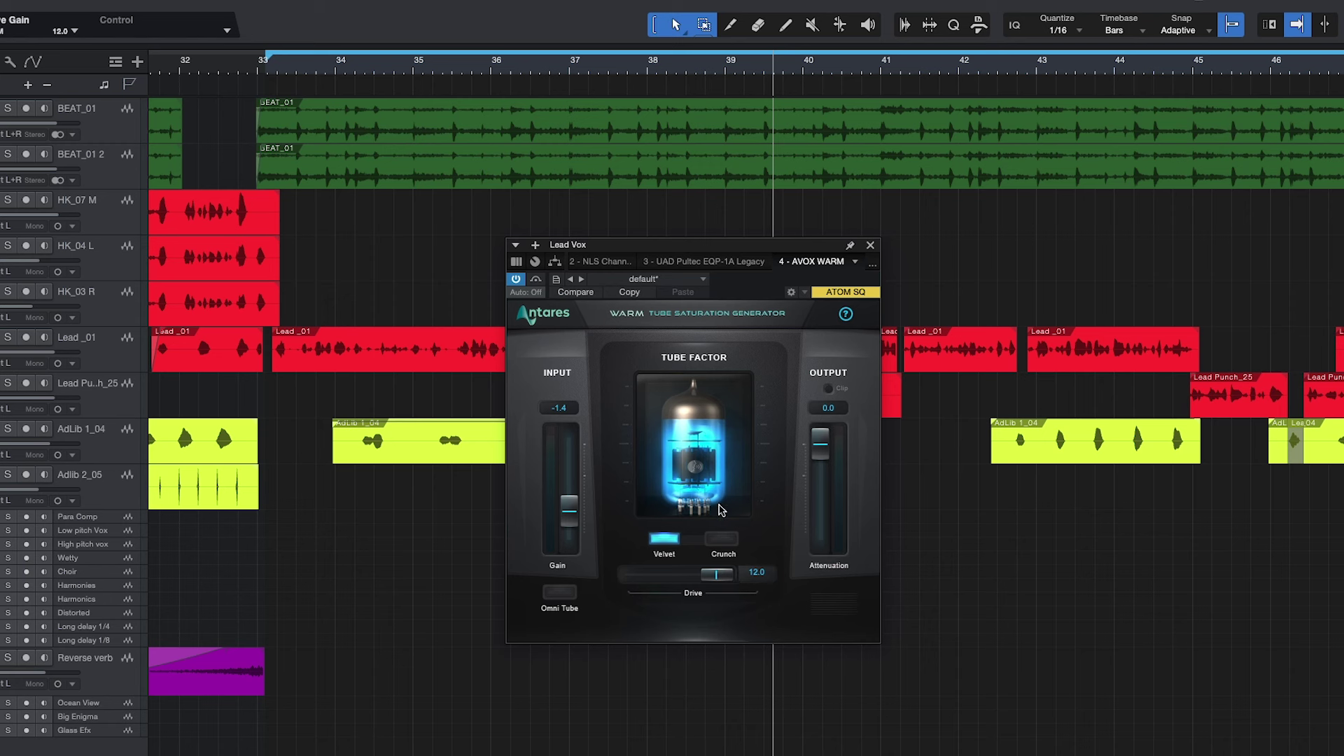
click(722, 540)
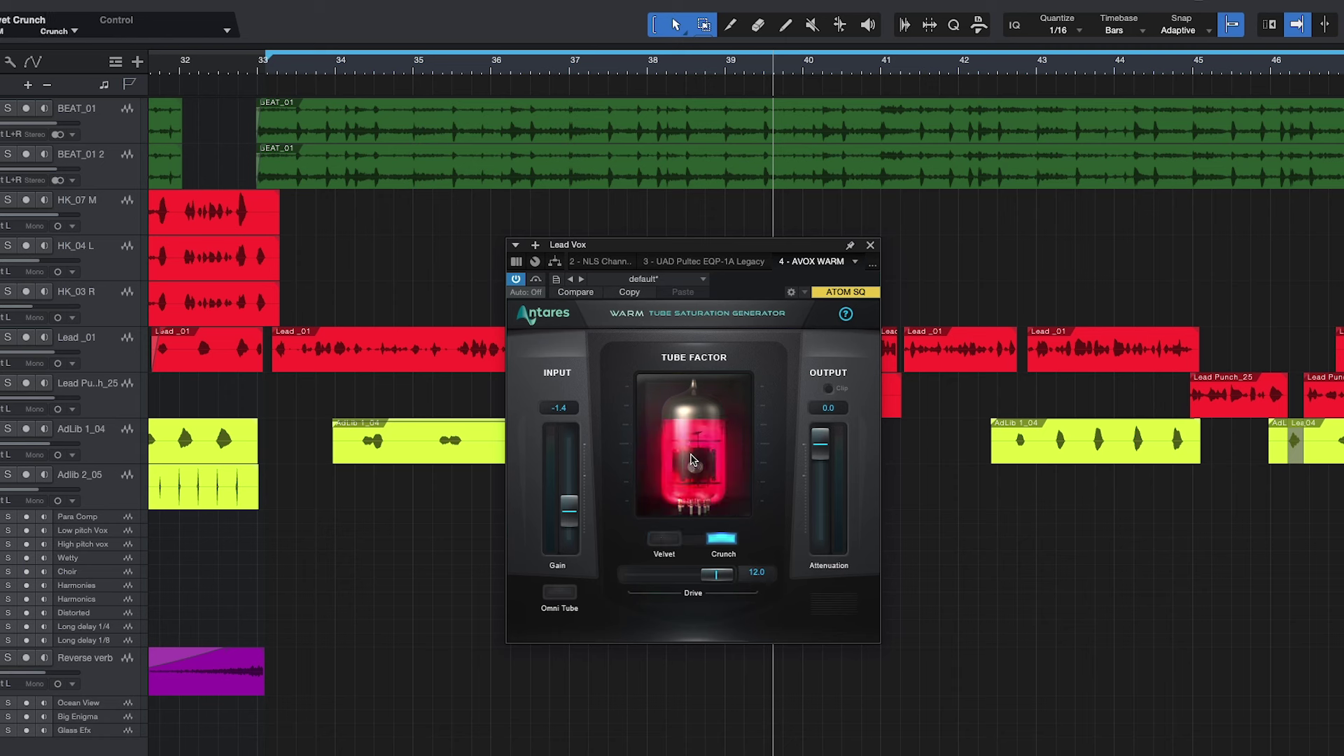
click(665, 539)
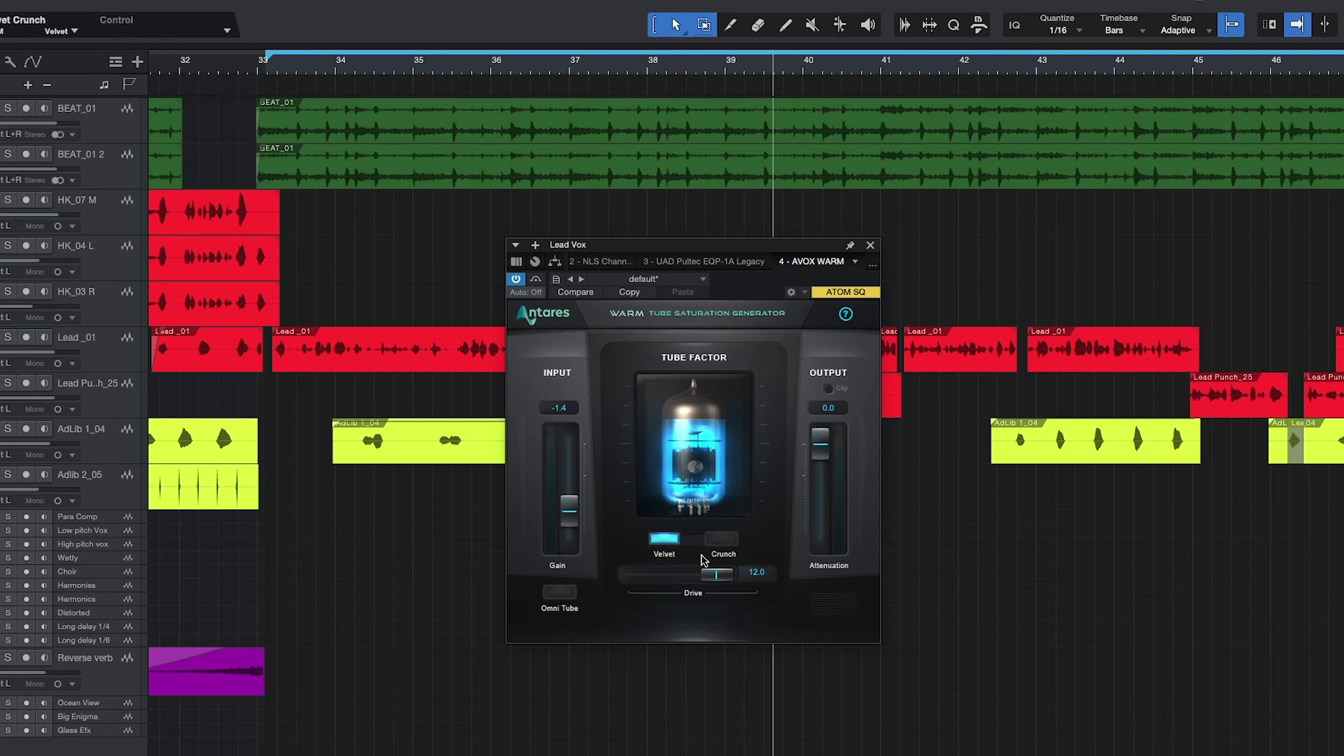
drag(716, 580, 580, 586)
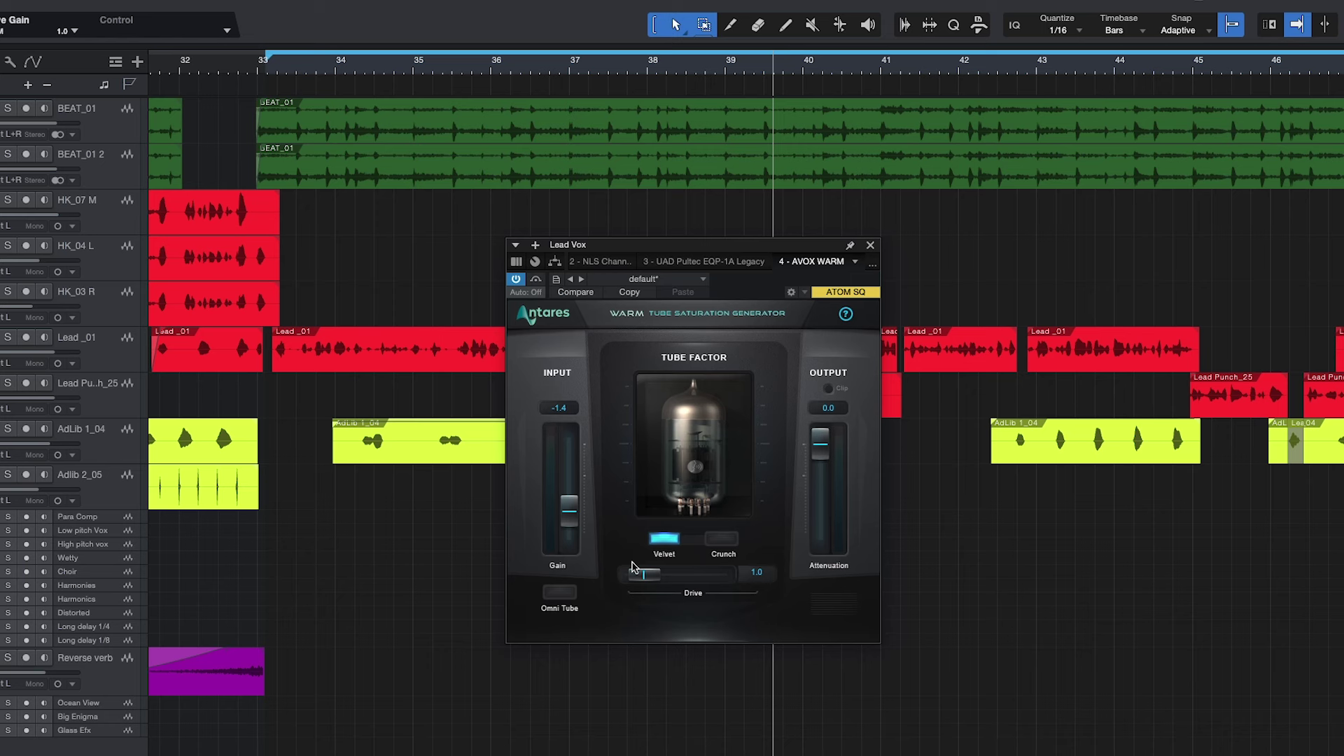
Play the vocal while comparing Omni Tube on and off with Drive at 2.2, leaving Omni Tube off
key(space)
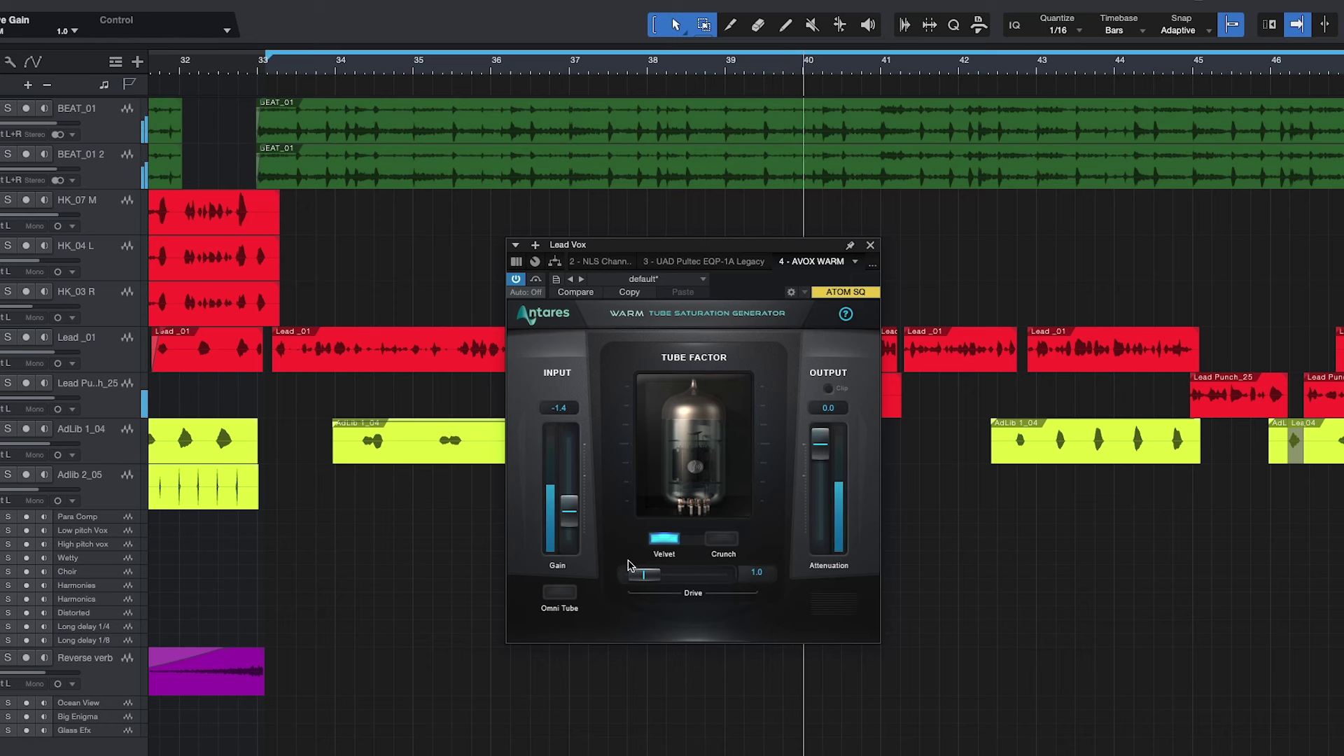
click(560, 594)
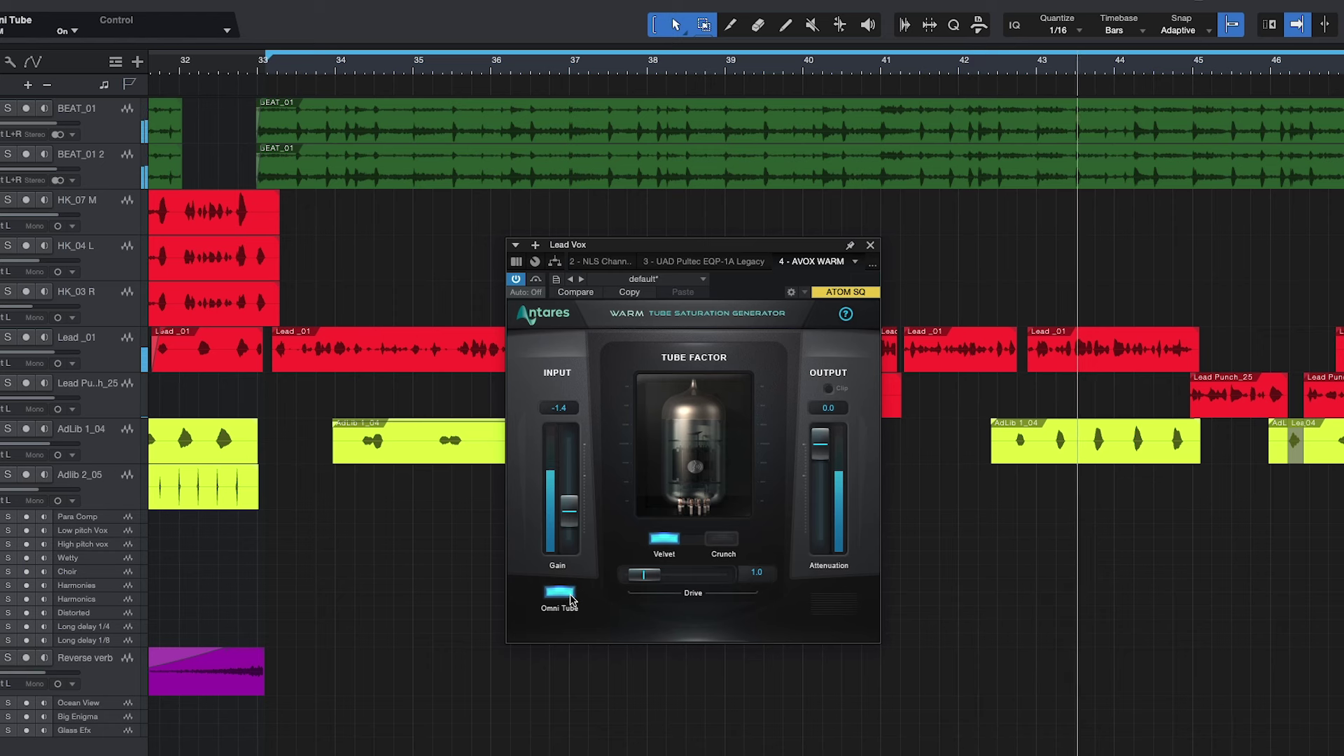
drag(627, 578, 634, 585)
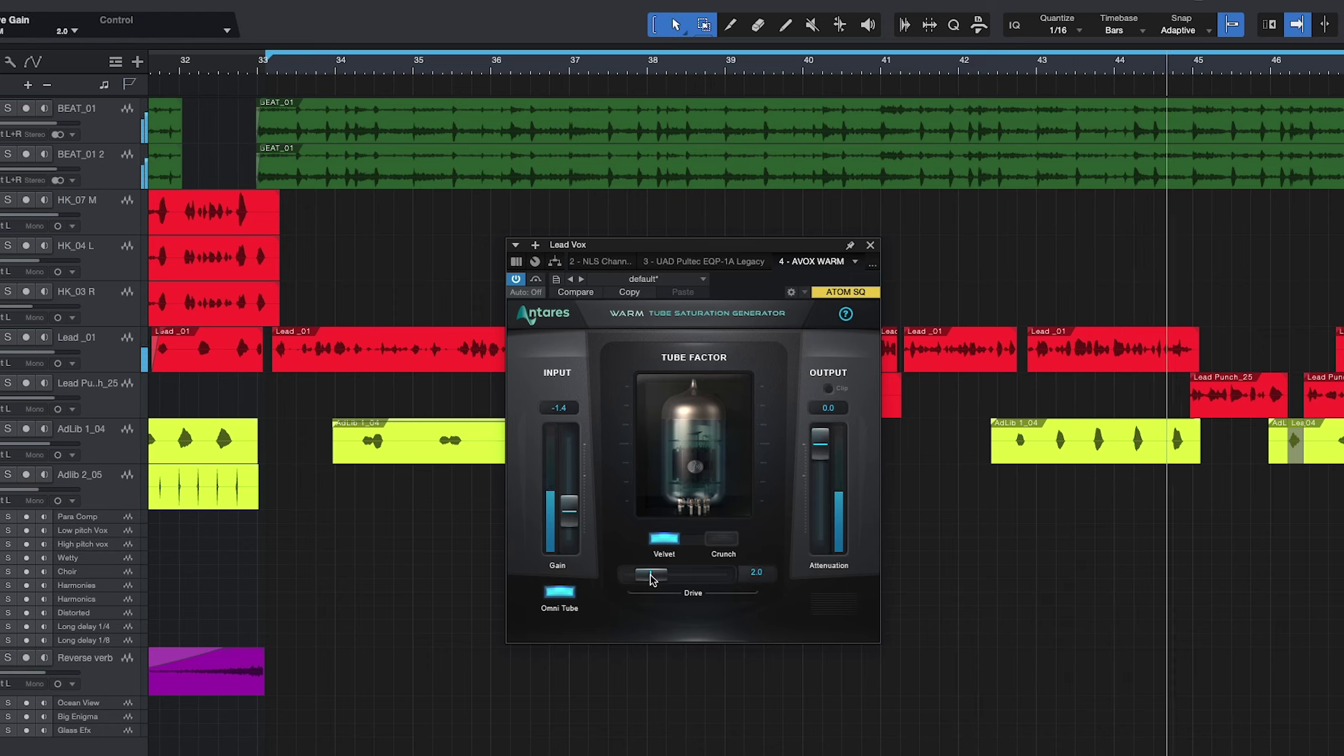
click(564, 595)
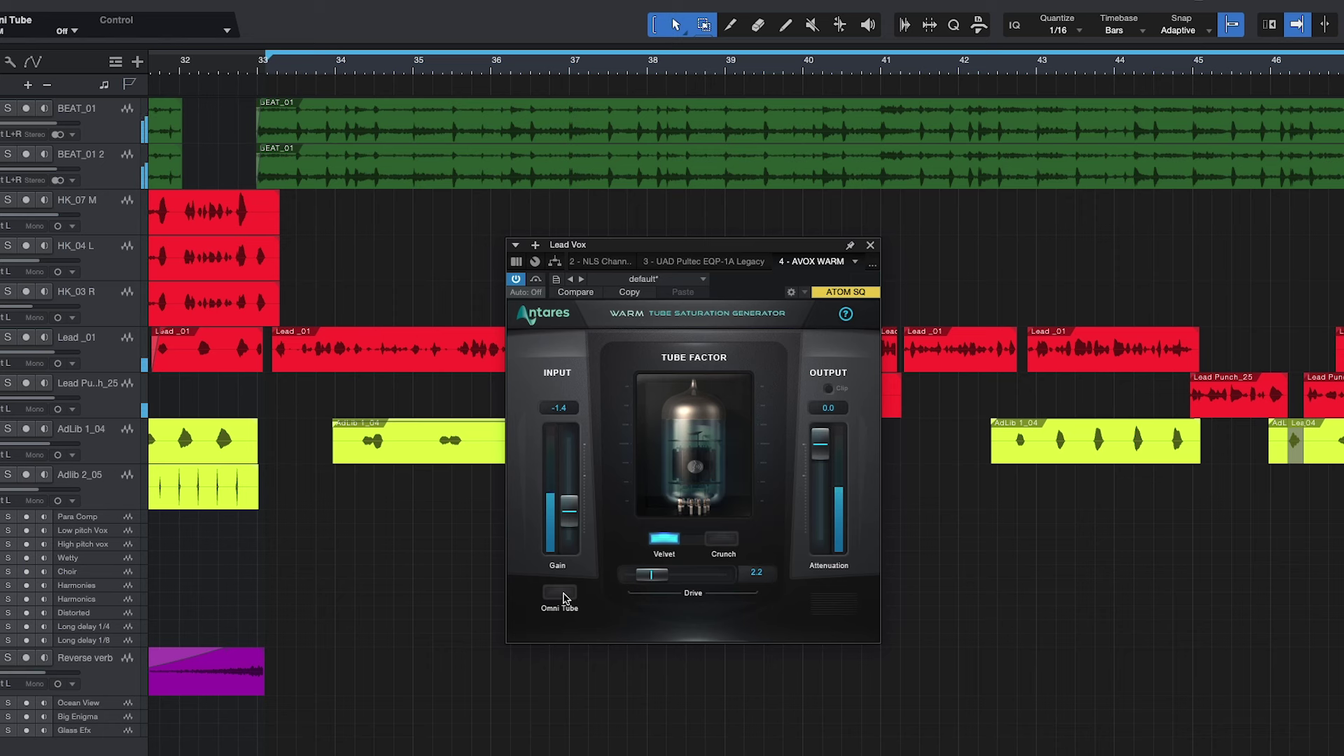
click(564, 596)
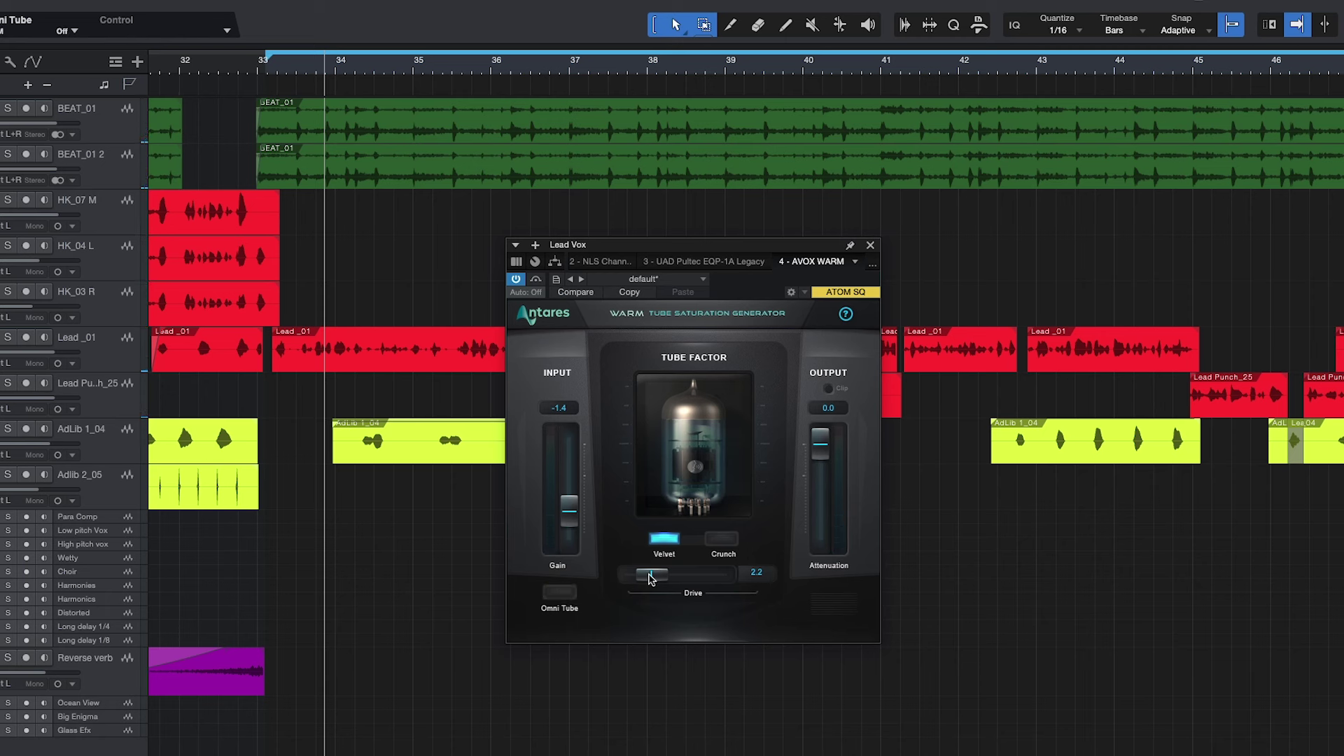
Play the vocal starting from zero Drive, then balance the saturation with Drive at 4.7 and input gain at -1.6
drag(653, 577, 614, 584)
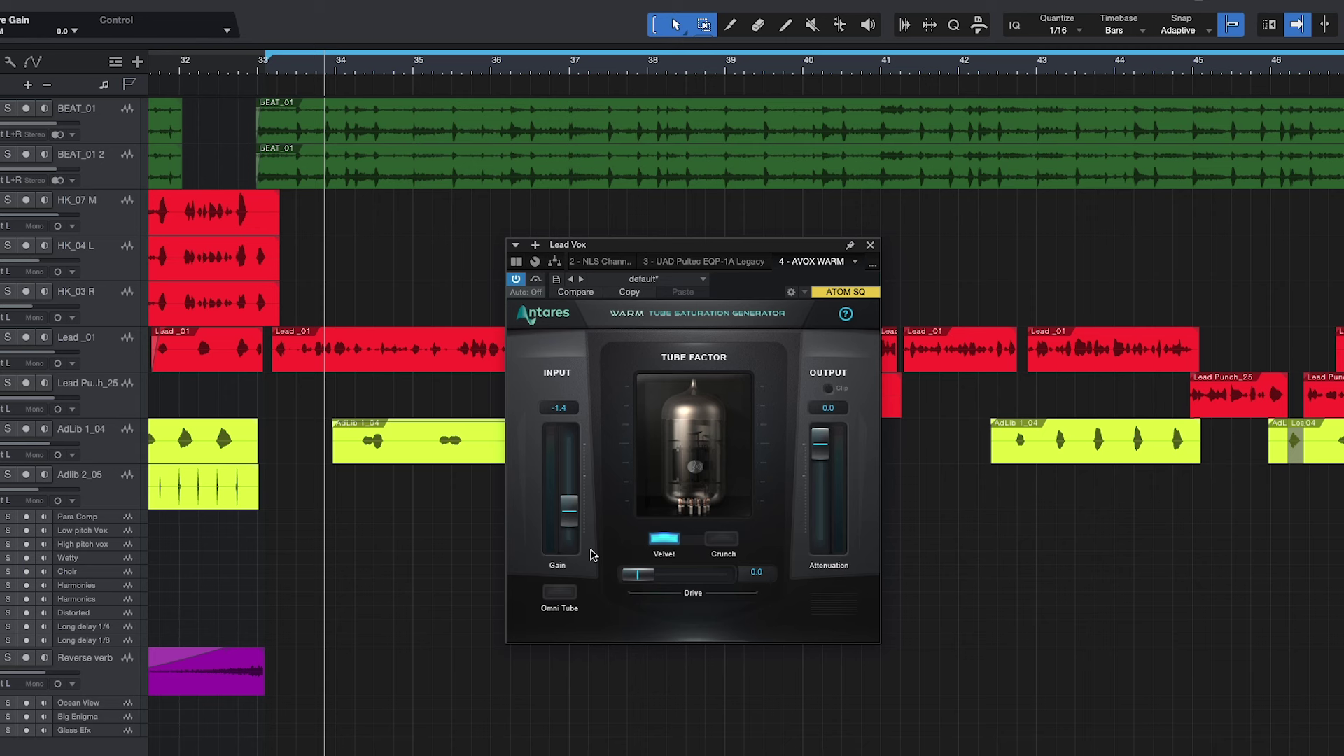
key(space)
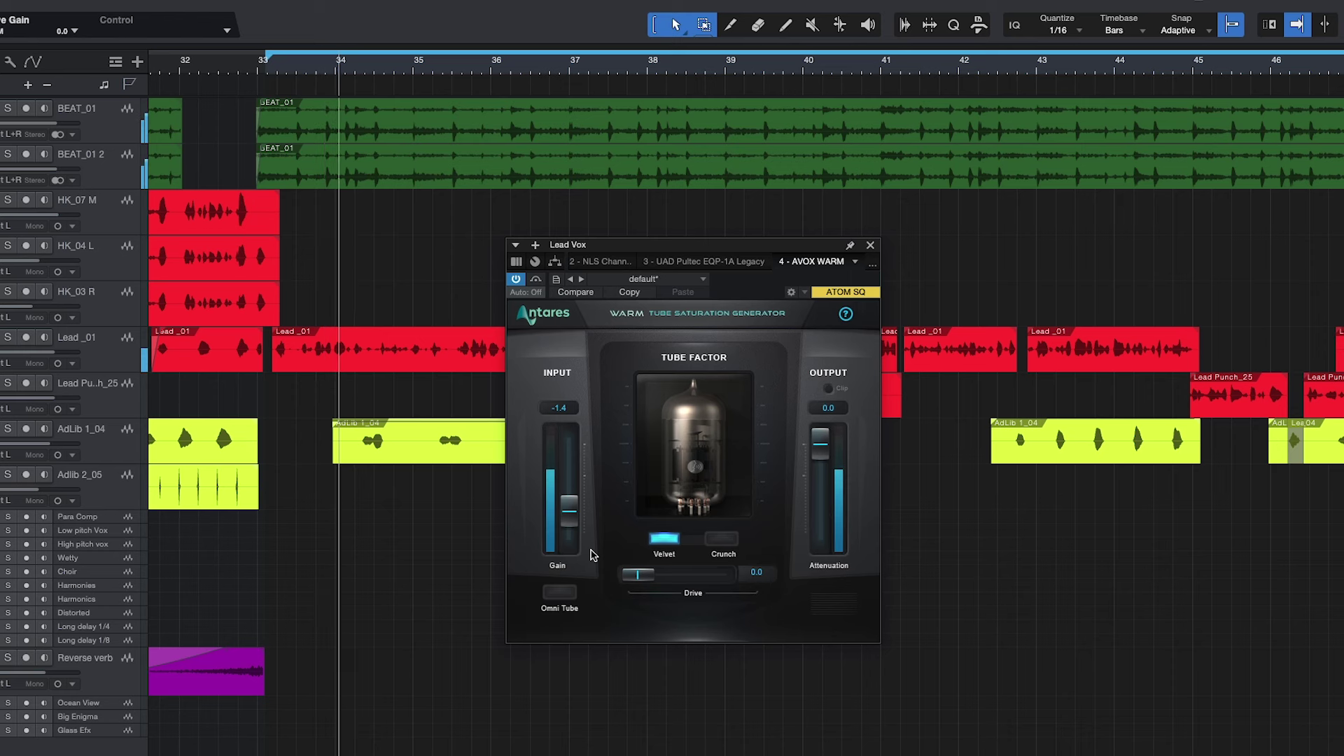
drag(569, 504, 576, 533)
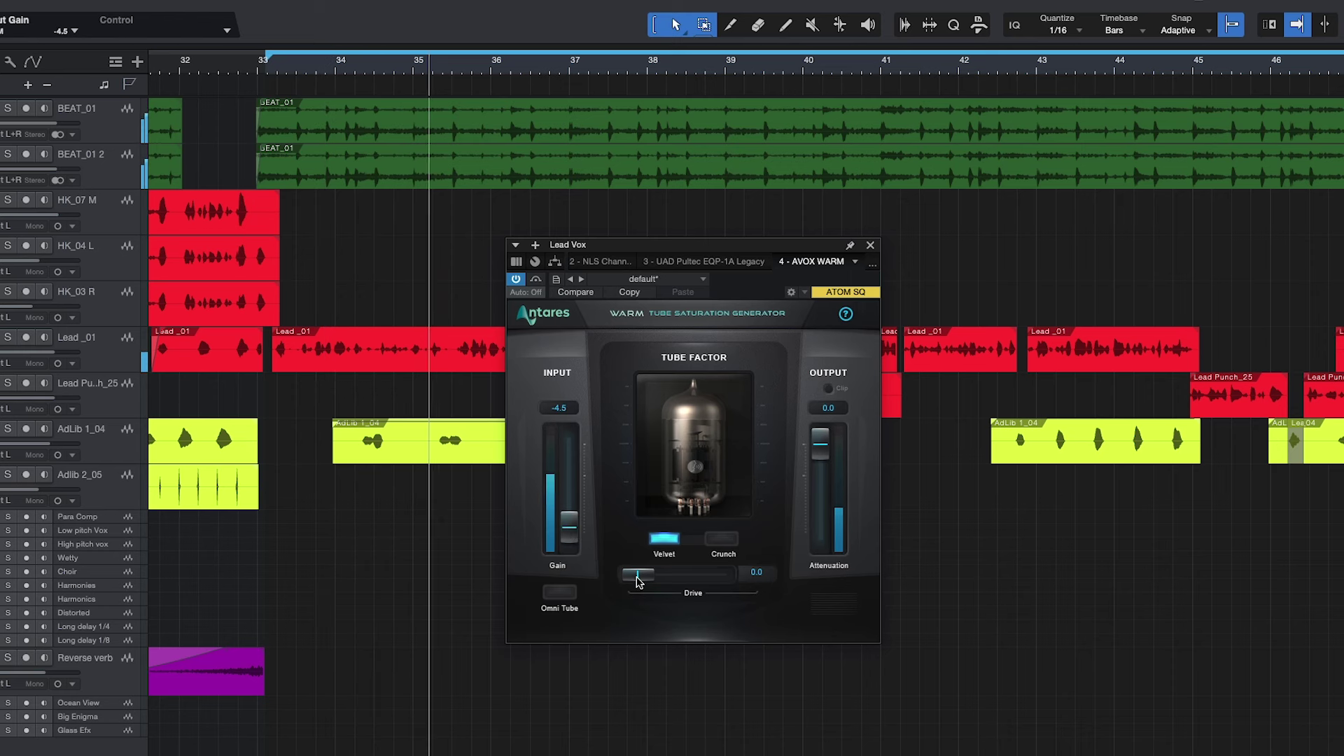
drag(637, 575, 668, 582)
mouse_move(564, 525)
mouse_down()
mouse_move(565, 499)
mouse_move(572, 517)
mouse_up()
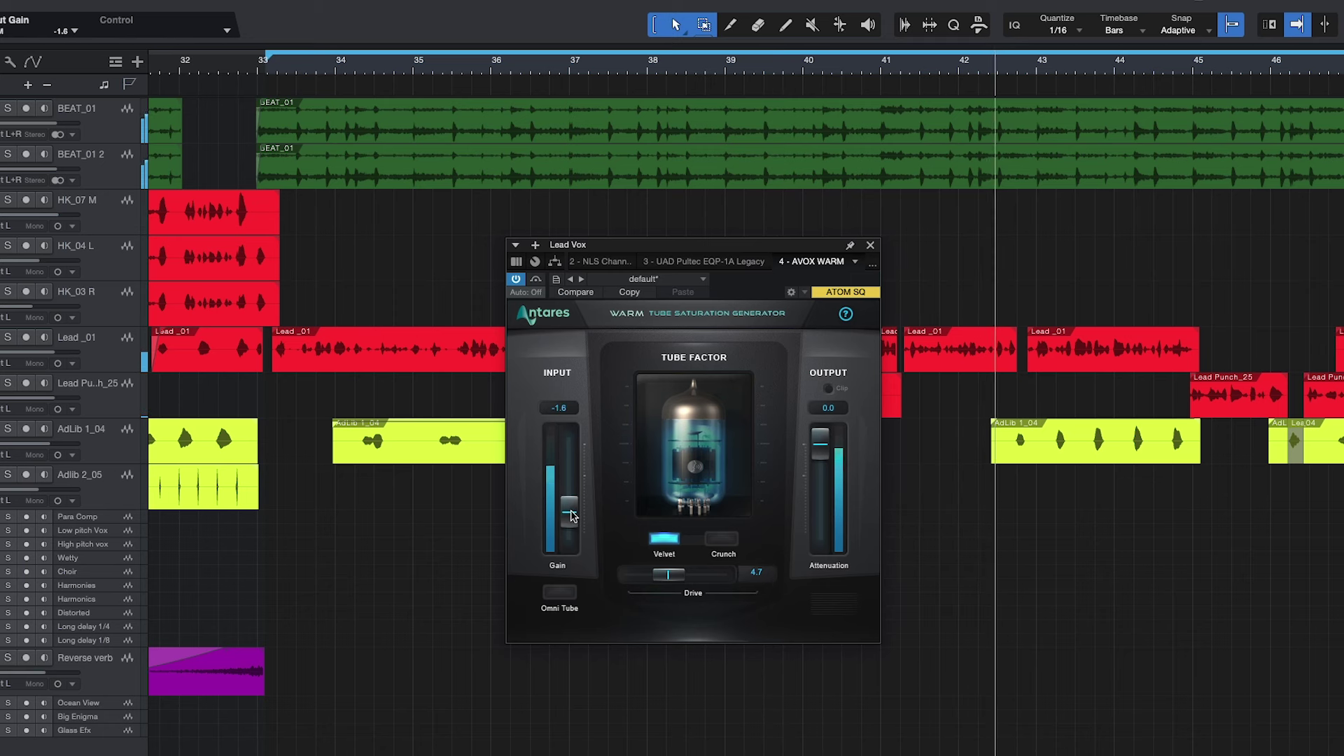
Compare the bypassed and processed vocal during playback and fine-tune the input gain to -1.5
click(536, 279)
click(537, 279)
drag(567, 514, 571, 515)
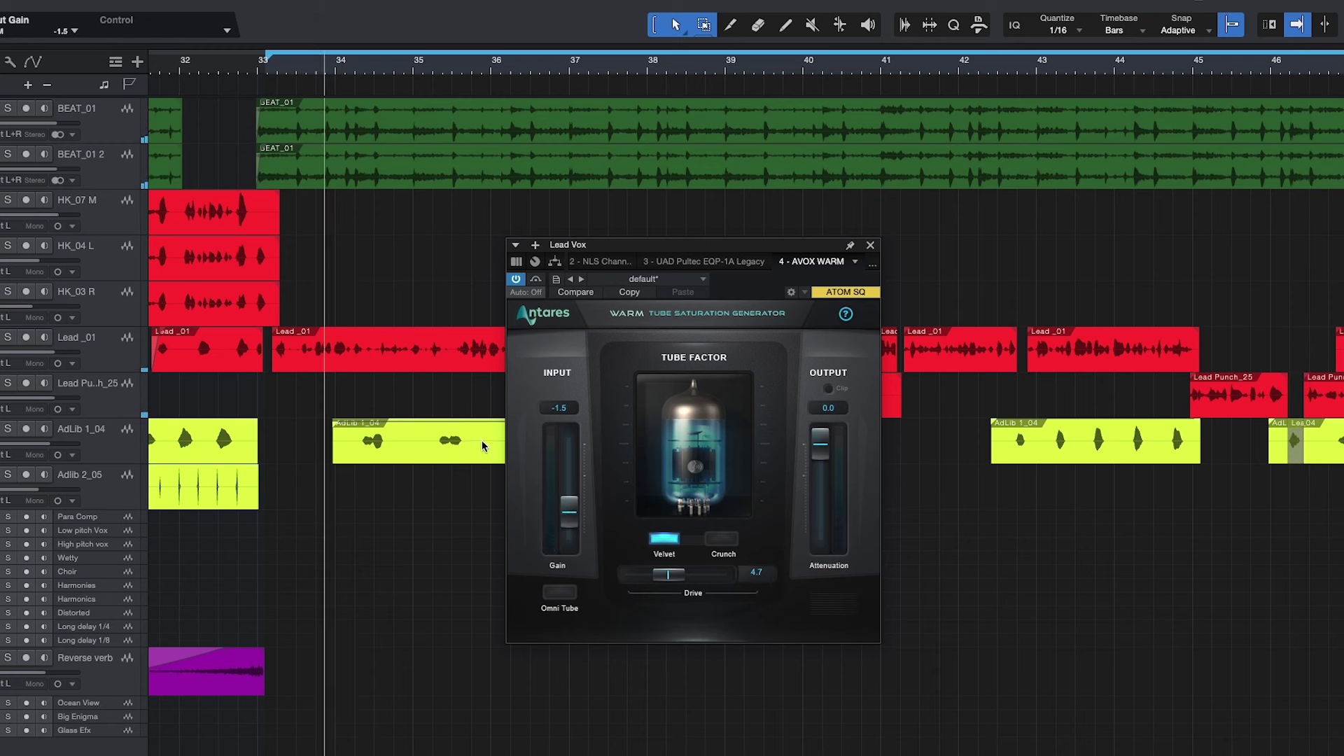
click(536, 279)
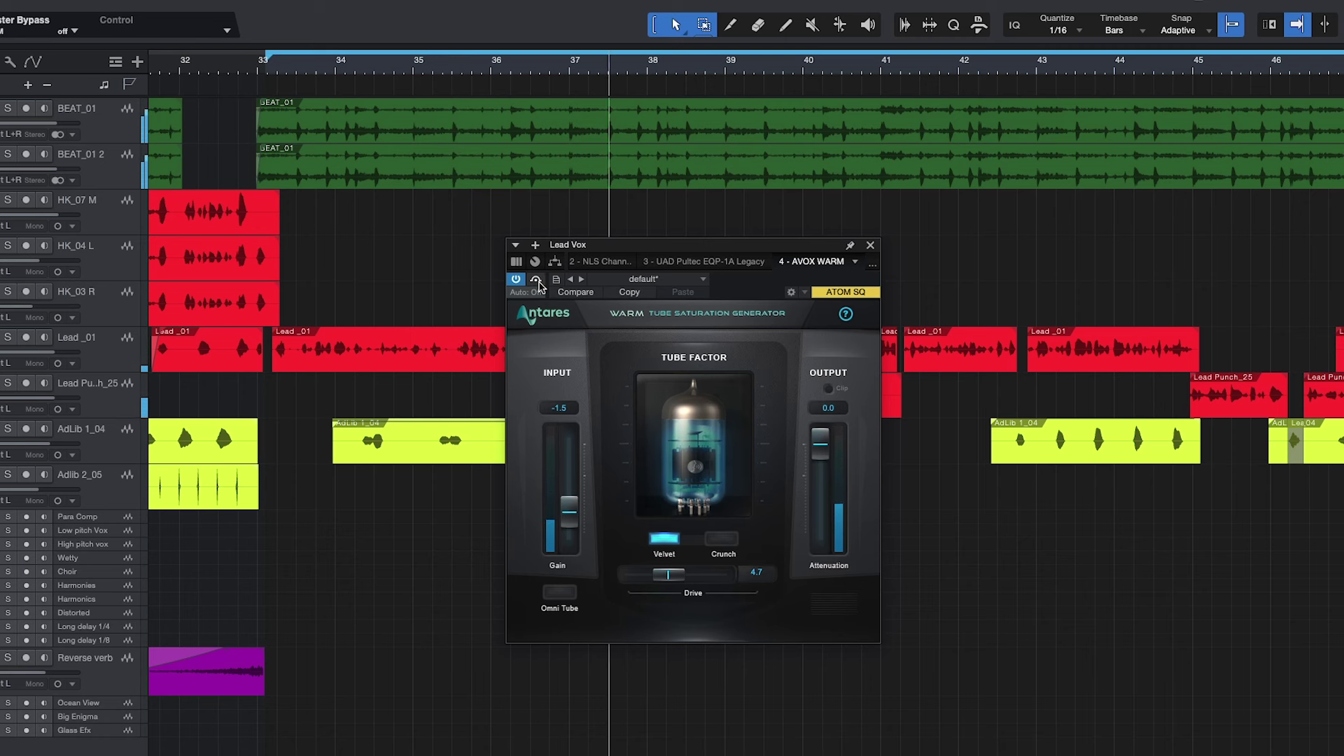
mouse_move(569, 511)
mouse_down()
mouse_move(570, 526)
mouse_move(572, 516)
mouse_up()
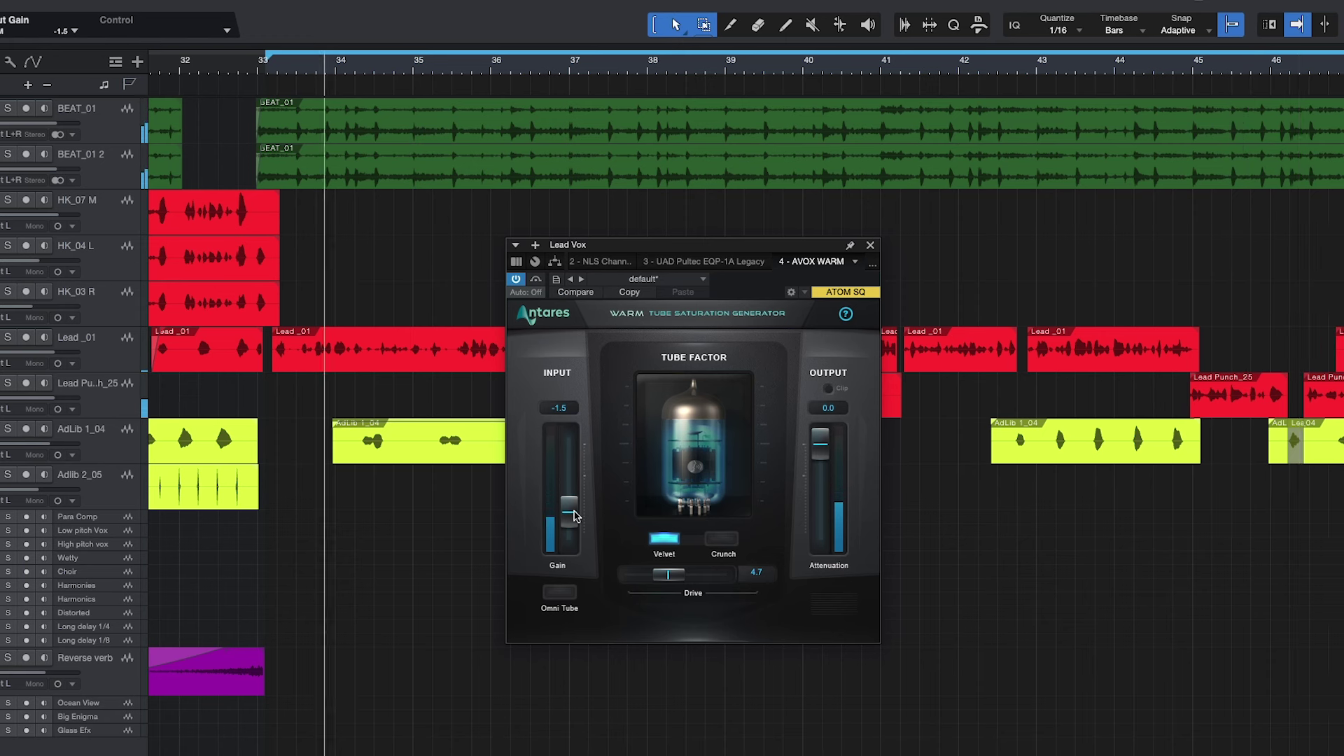
Trim the input gain to -1.7 to match the bypassed level, comparing both states and leaving the effect active
click(536, 280)
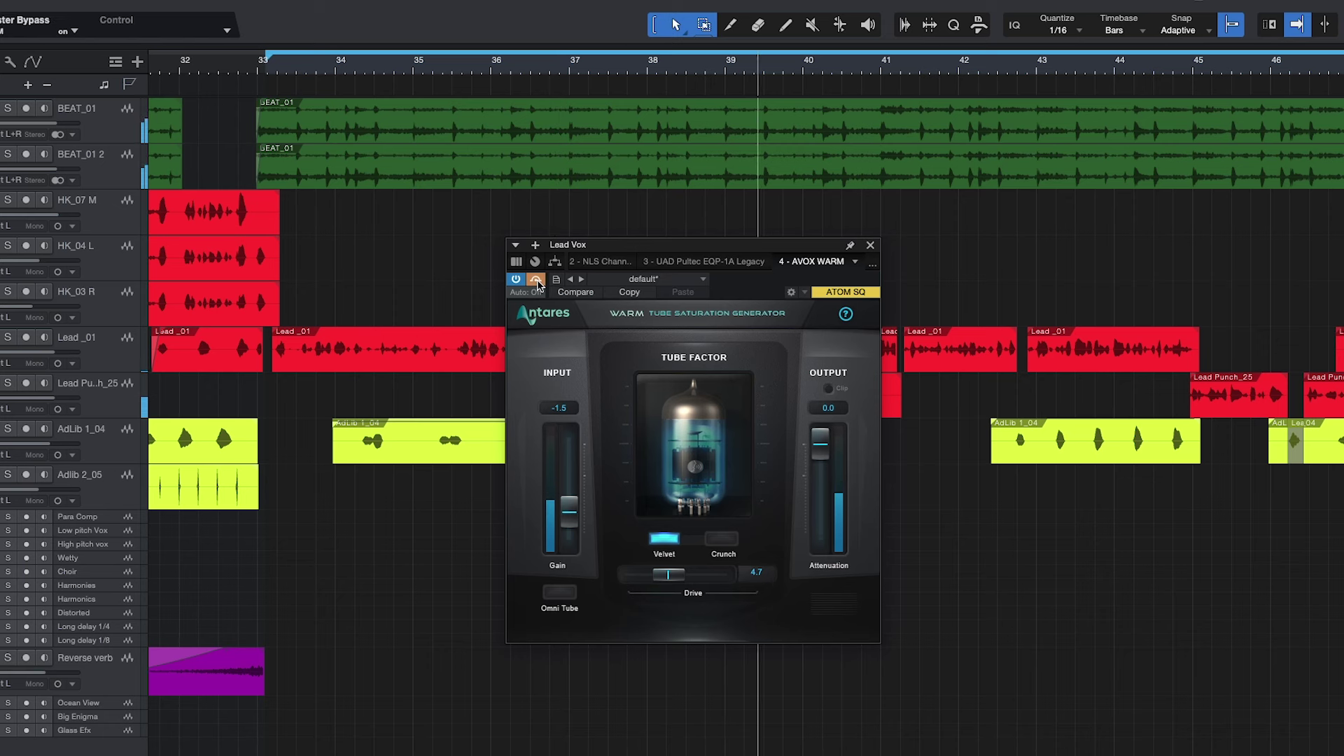
click(537, 280)
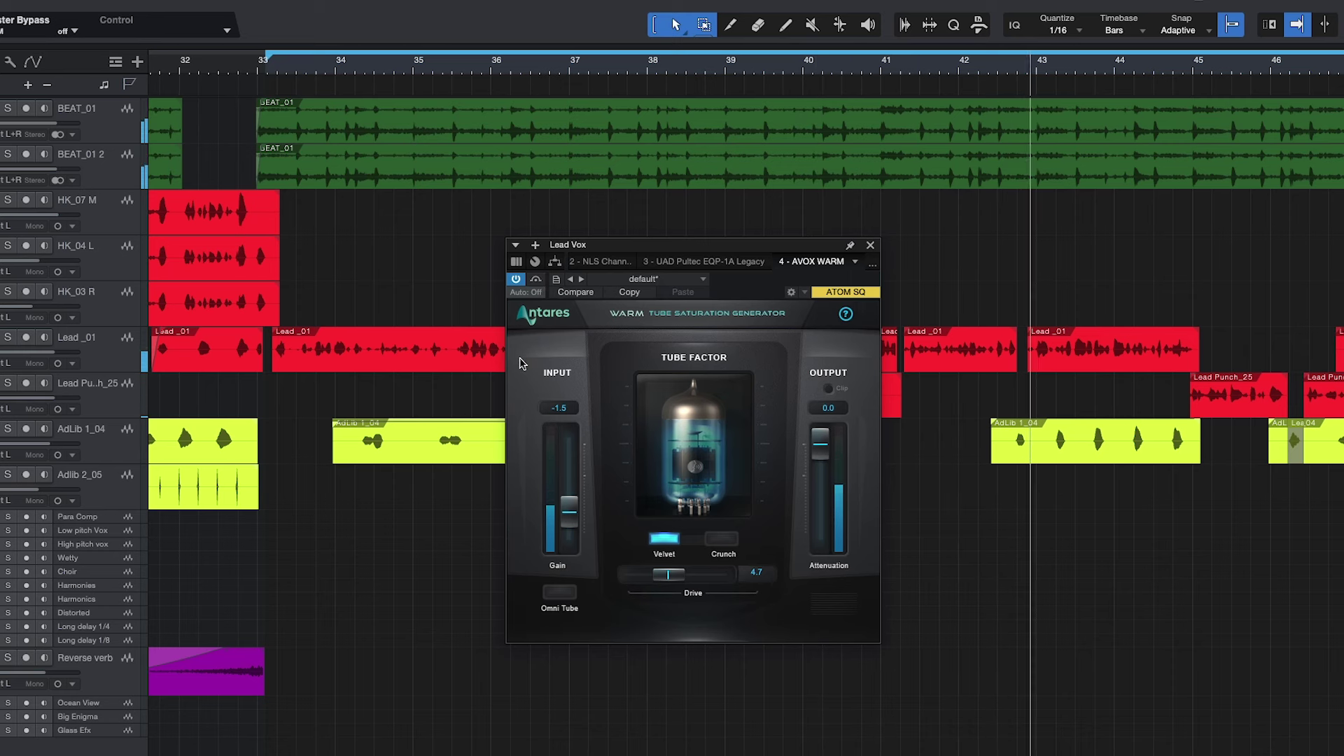
drag(572, 516, 572, 518)
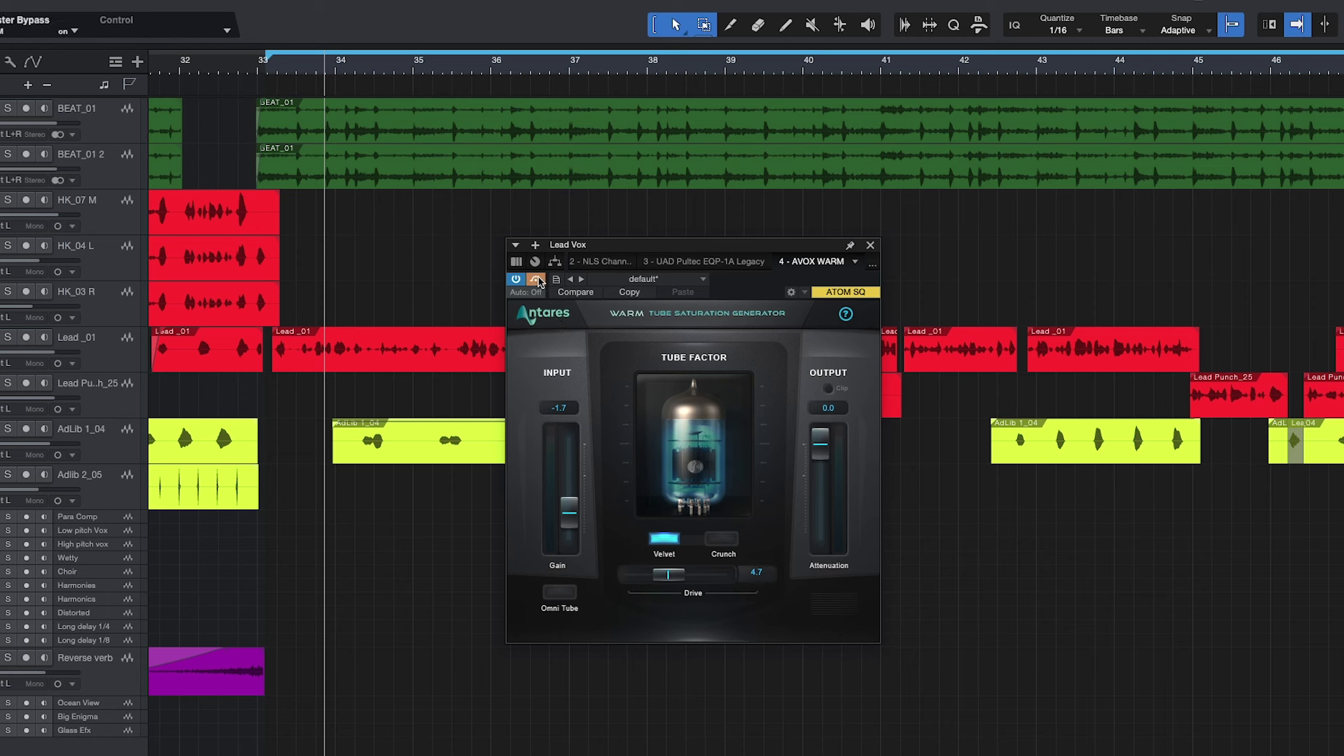
key(space)
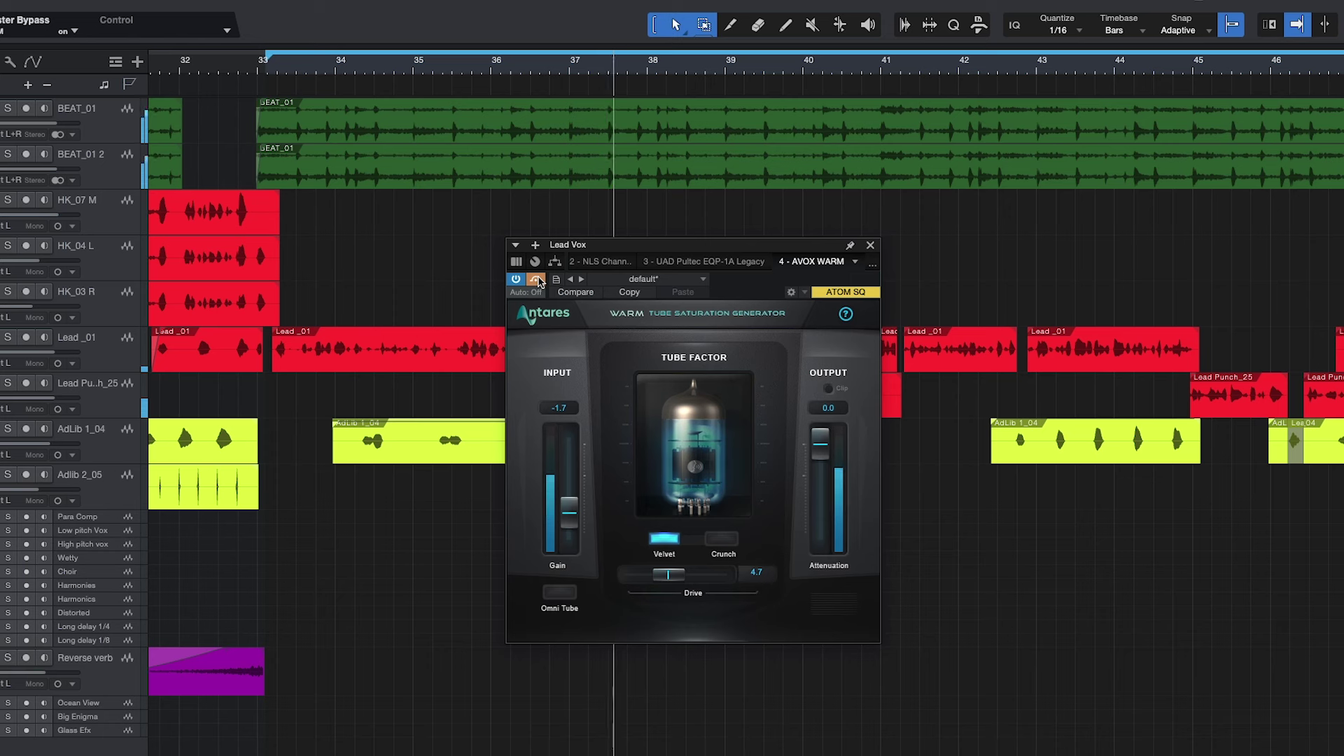
click(536, 279)
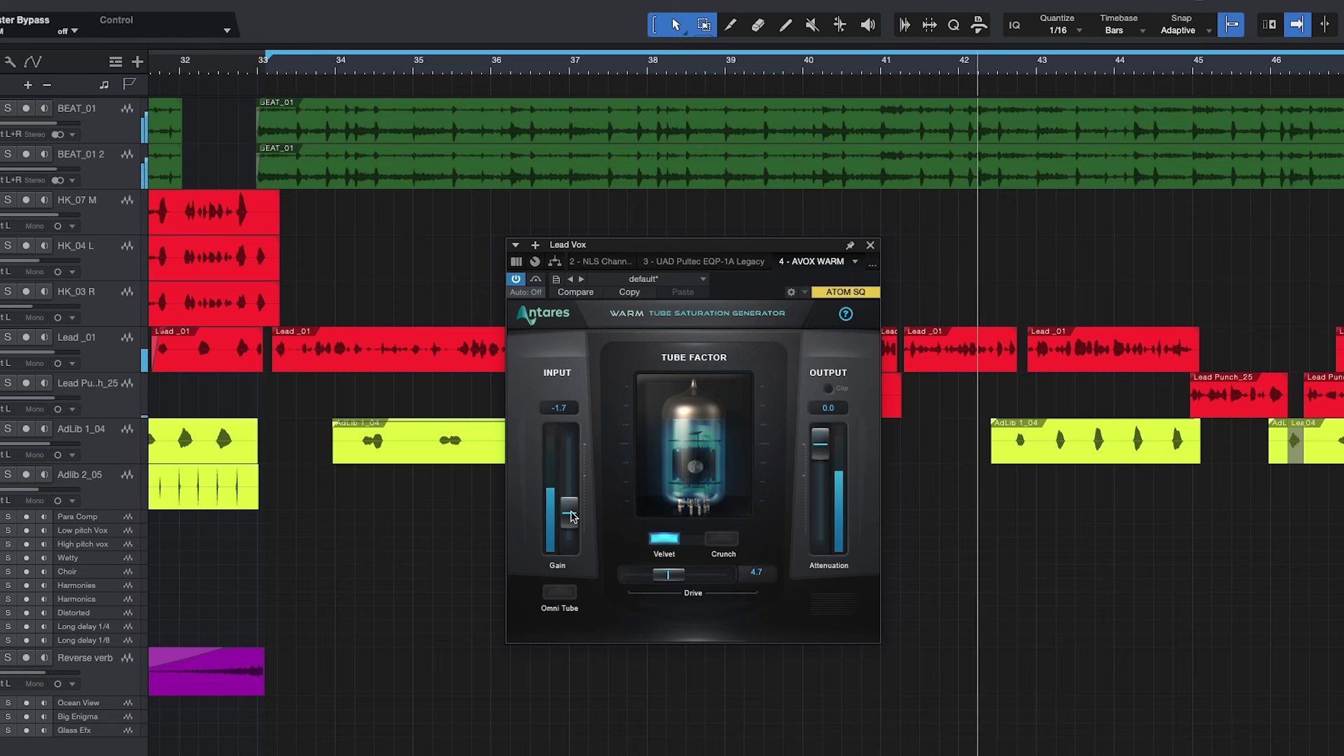
Set the input gain to -1.8 while the vocal plays, and stop playback
drag(570, 512, 573, 517)
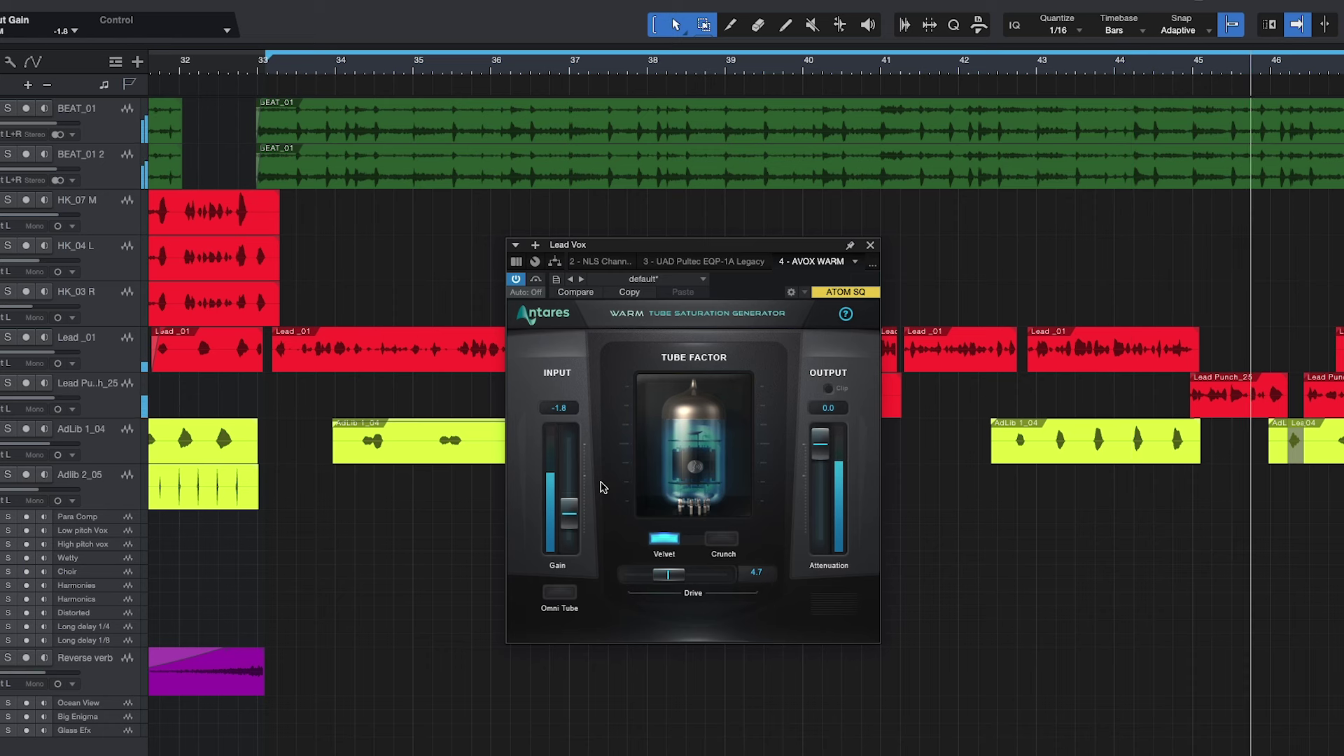
key(space)
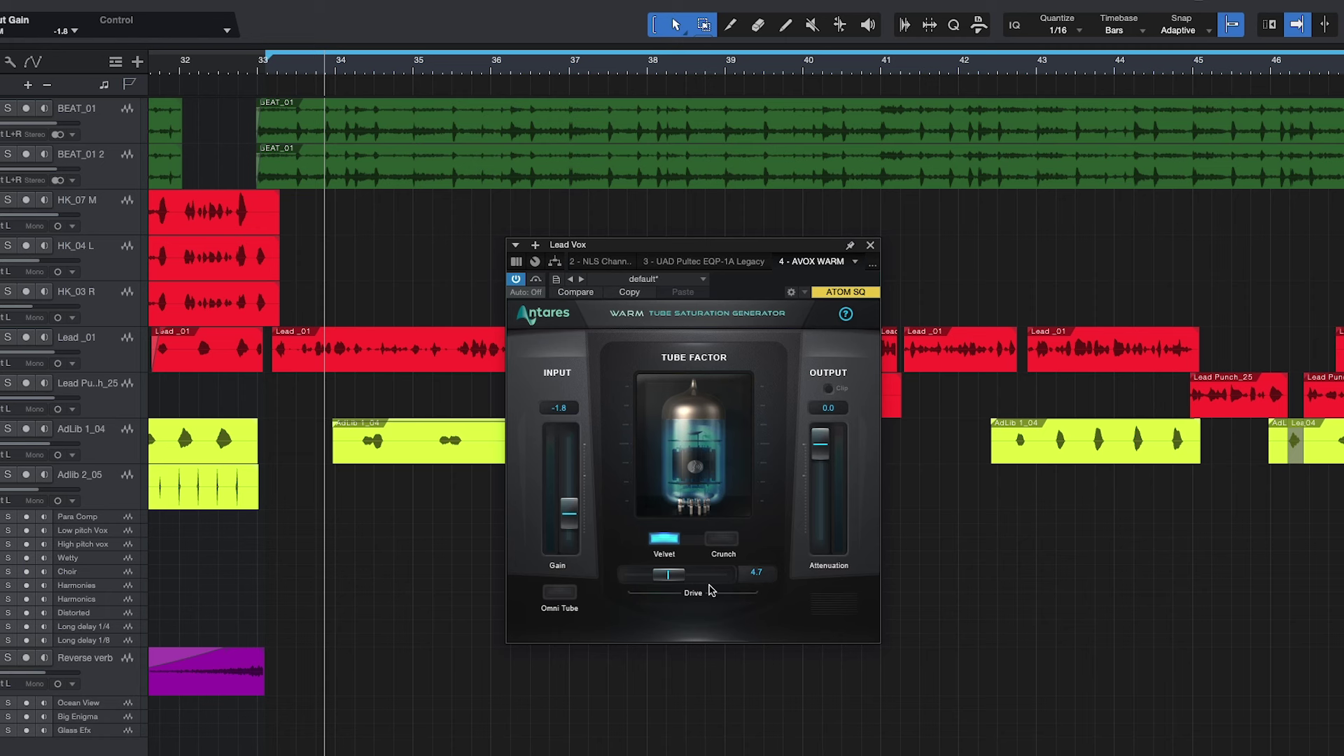
Audition the Crunch tube mode on the vocal with Drive at 4.7, and return to Velvet
click(721, 540)
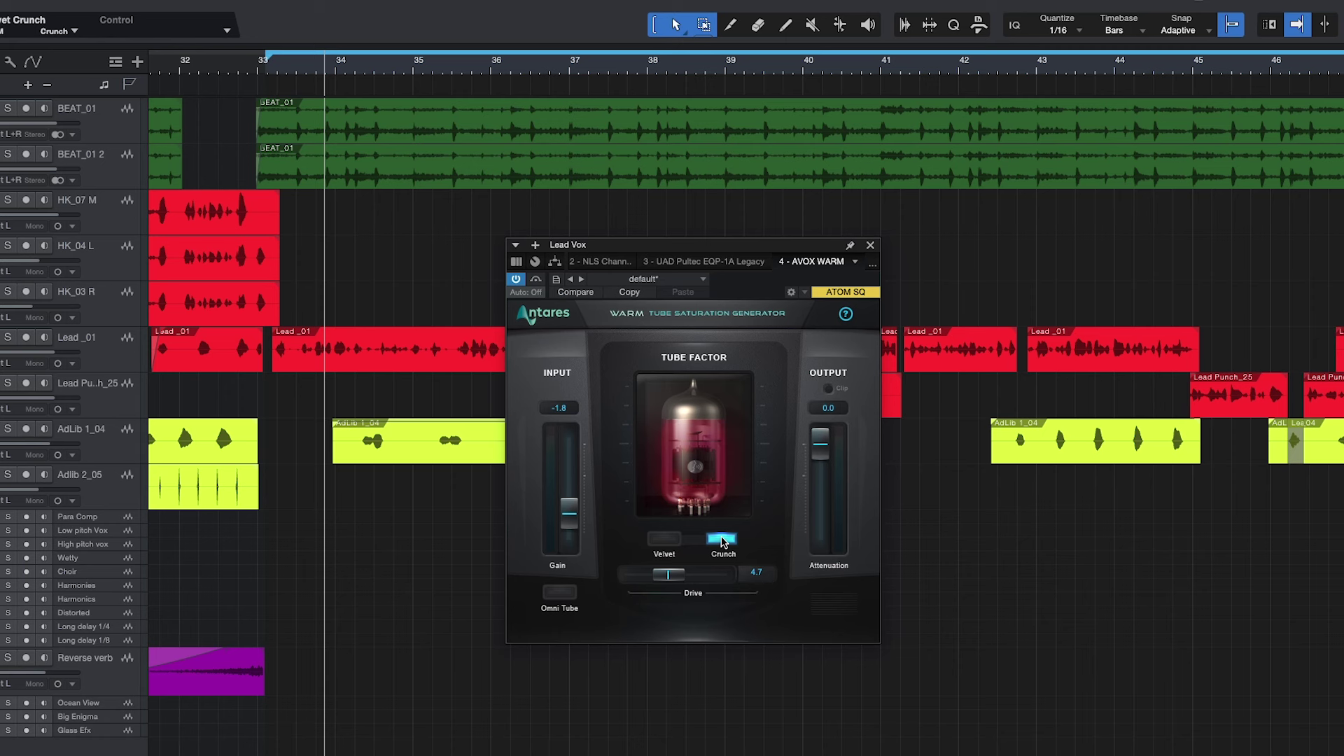
key(space)
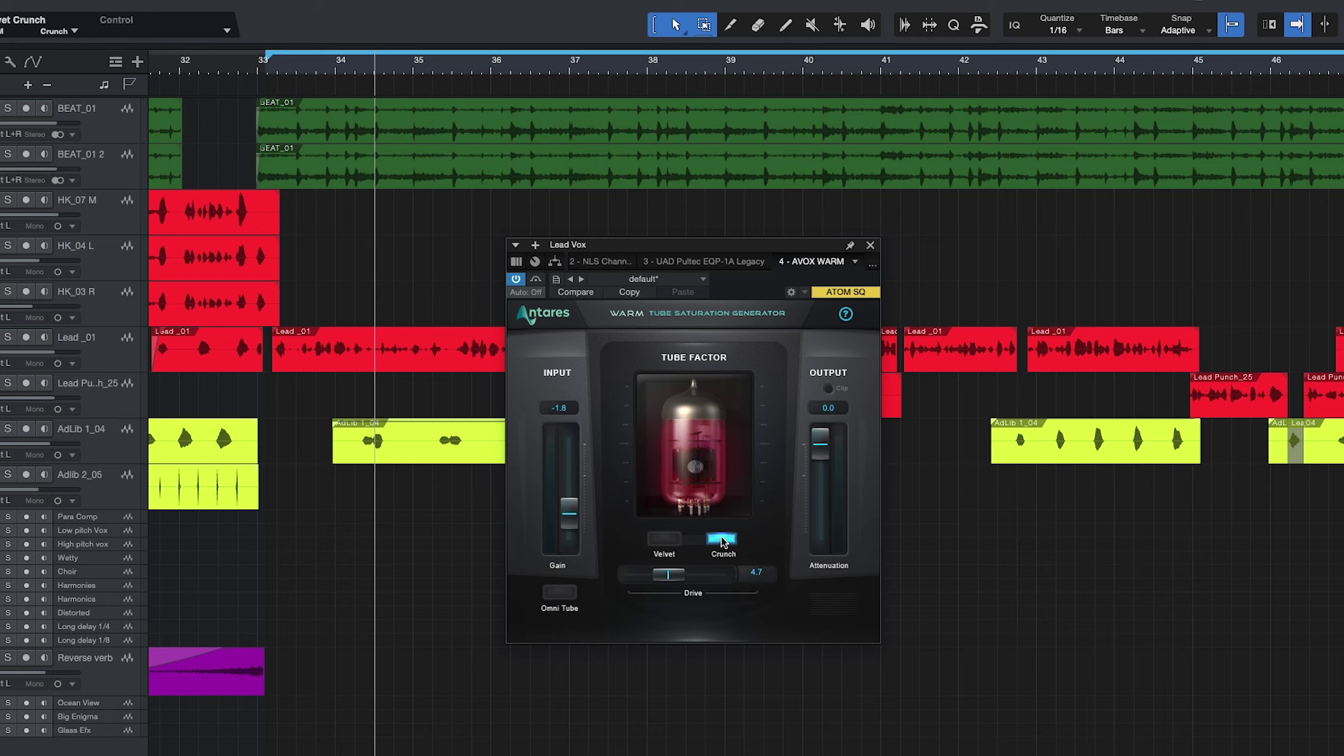
click(674, 540)
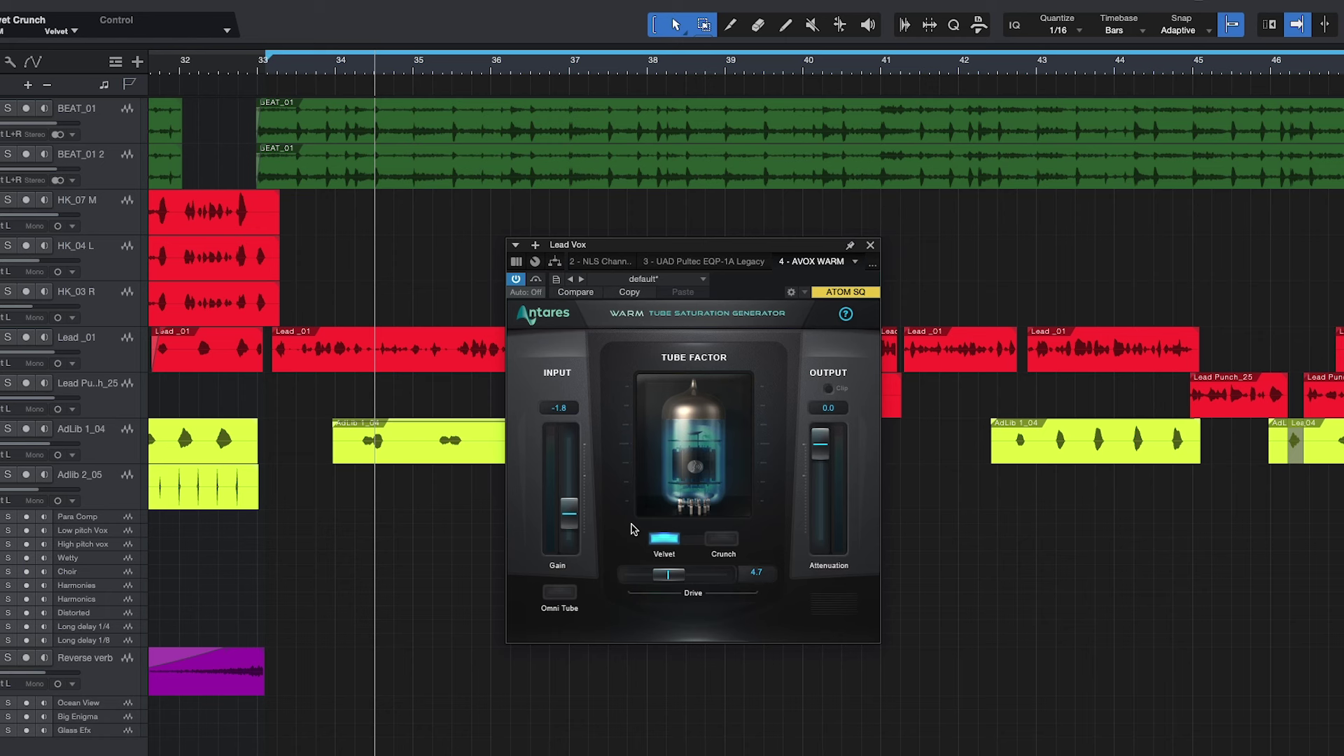
Play the vocal in Velvet mode while comparing Omni Tube on and off, leaving Omni Tube off
key(space)
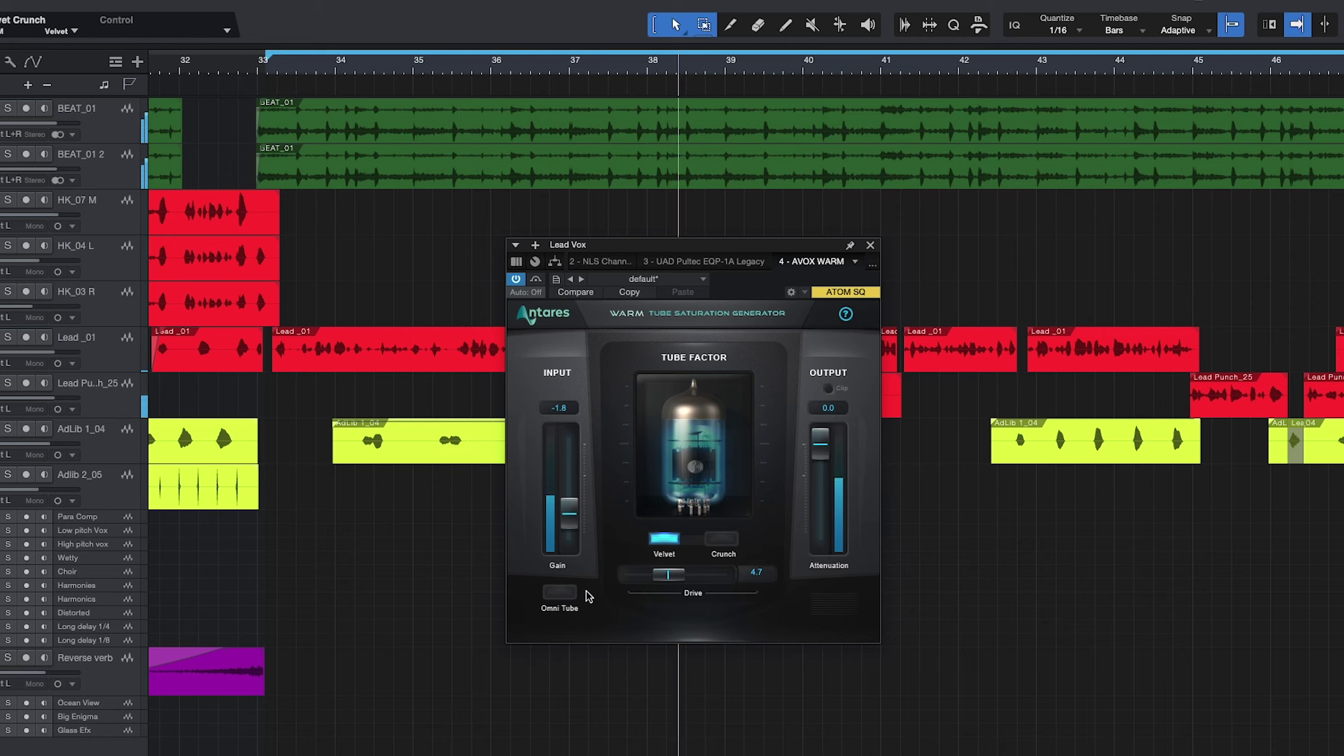
click(561, 594)
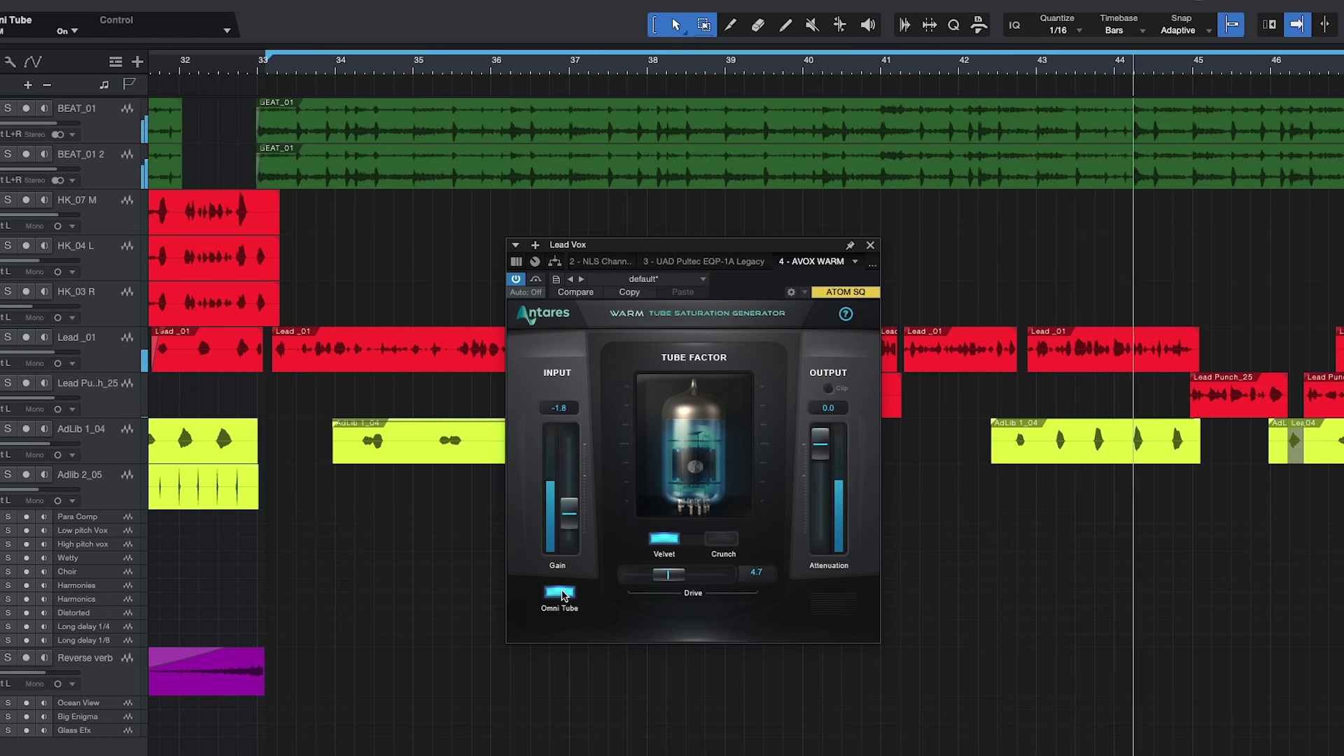
click(560, 593)
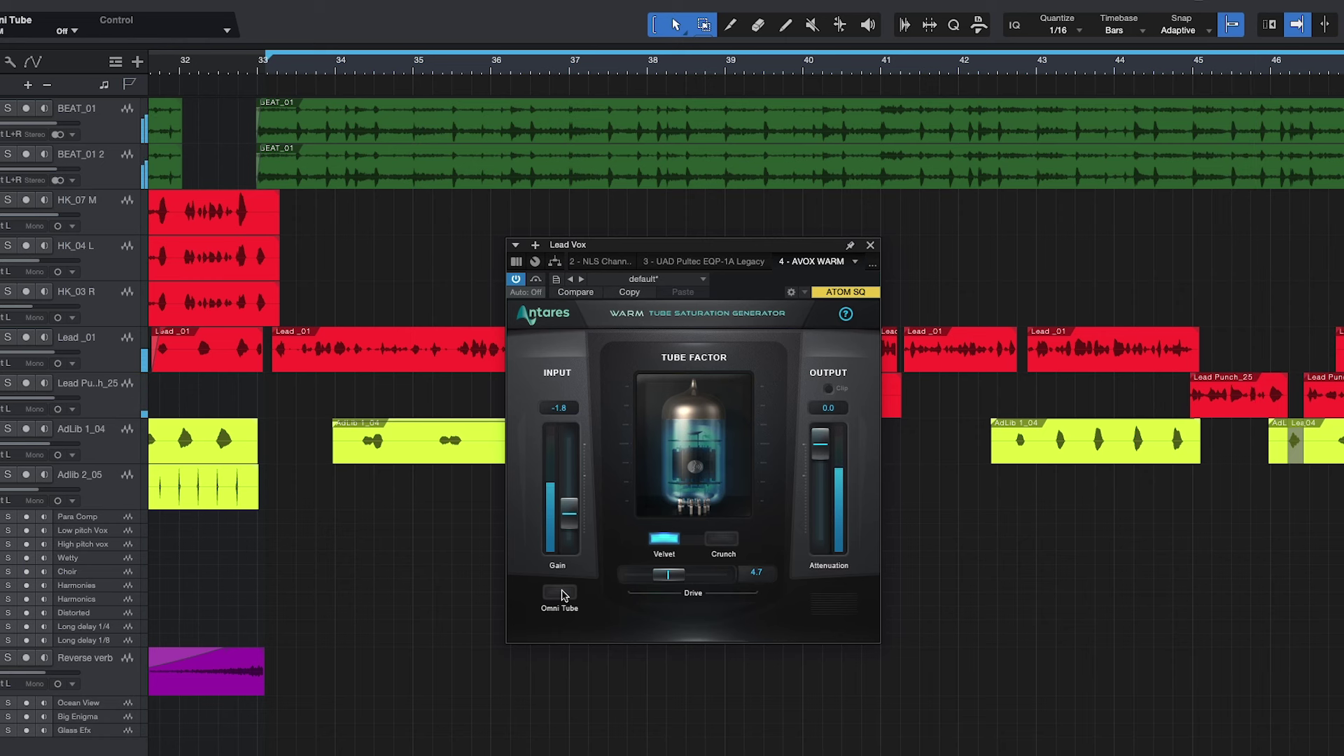
click(560, 592)
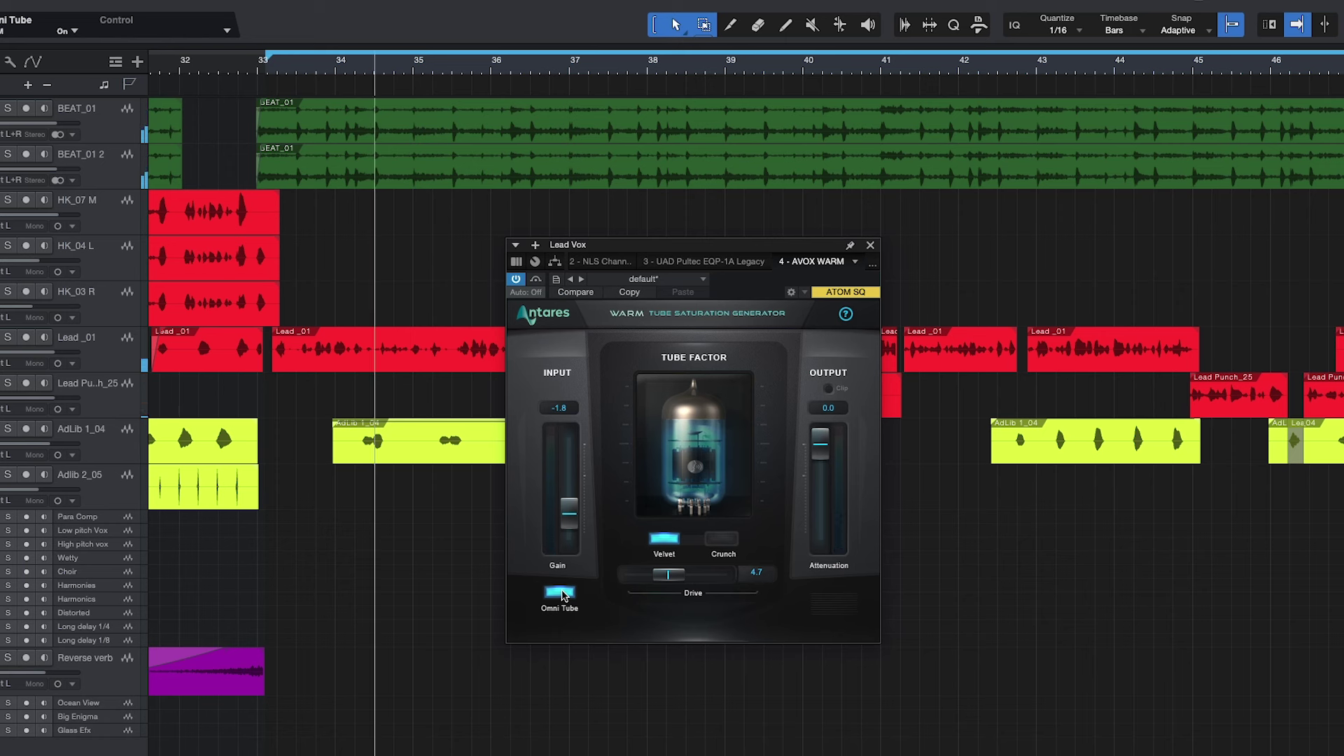
click(561, 593)
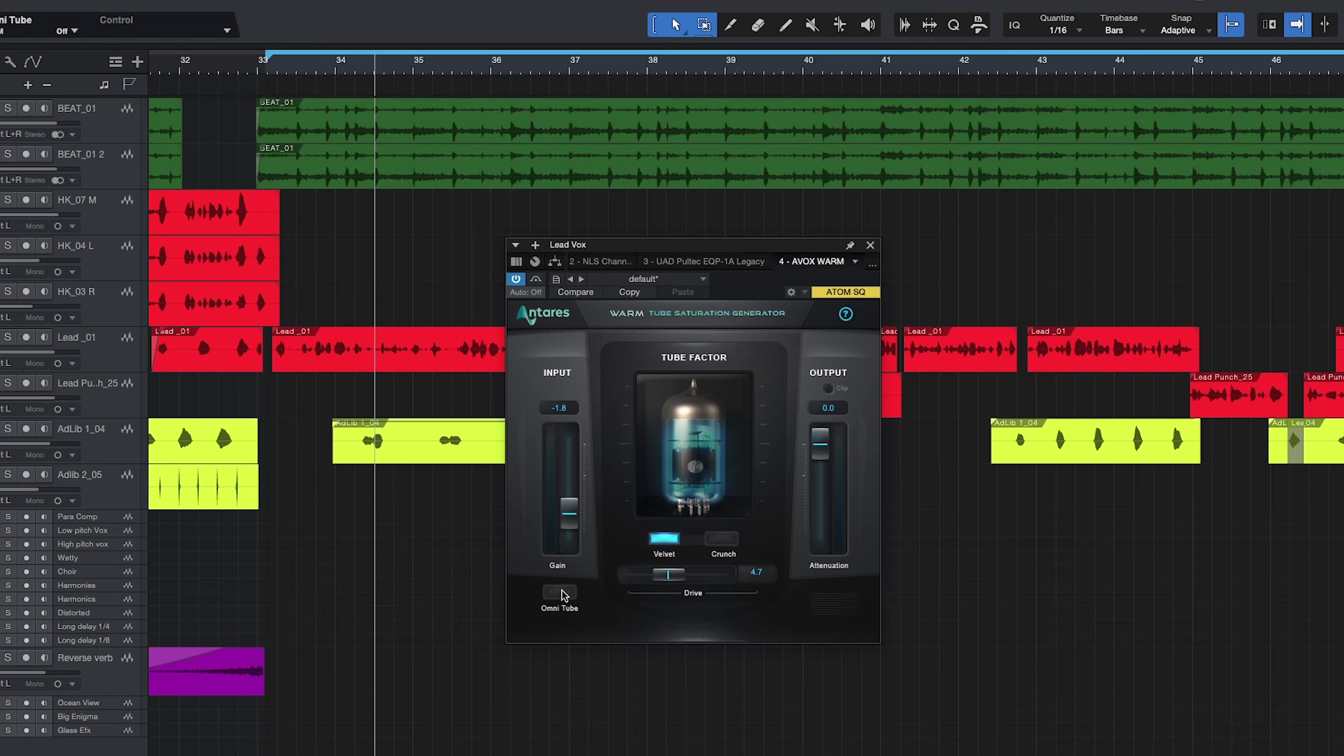
Play the vocal while toggling the plug-in bypass to compare both states, then stop playback with the effect bypassed
key(space)
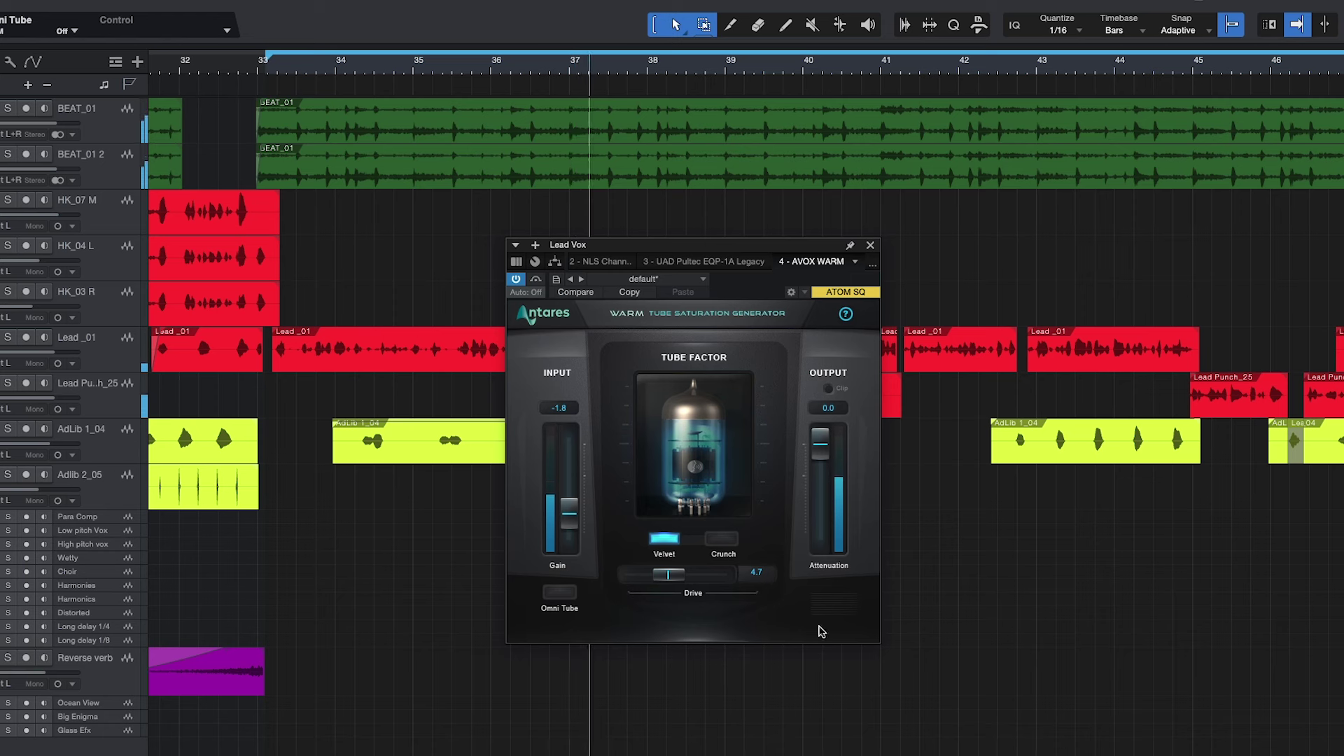
click(536, 279)
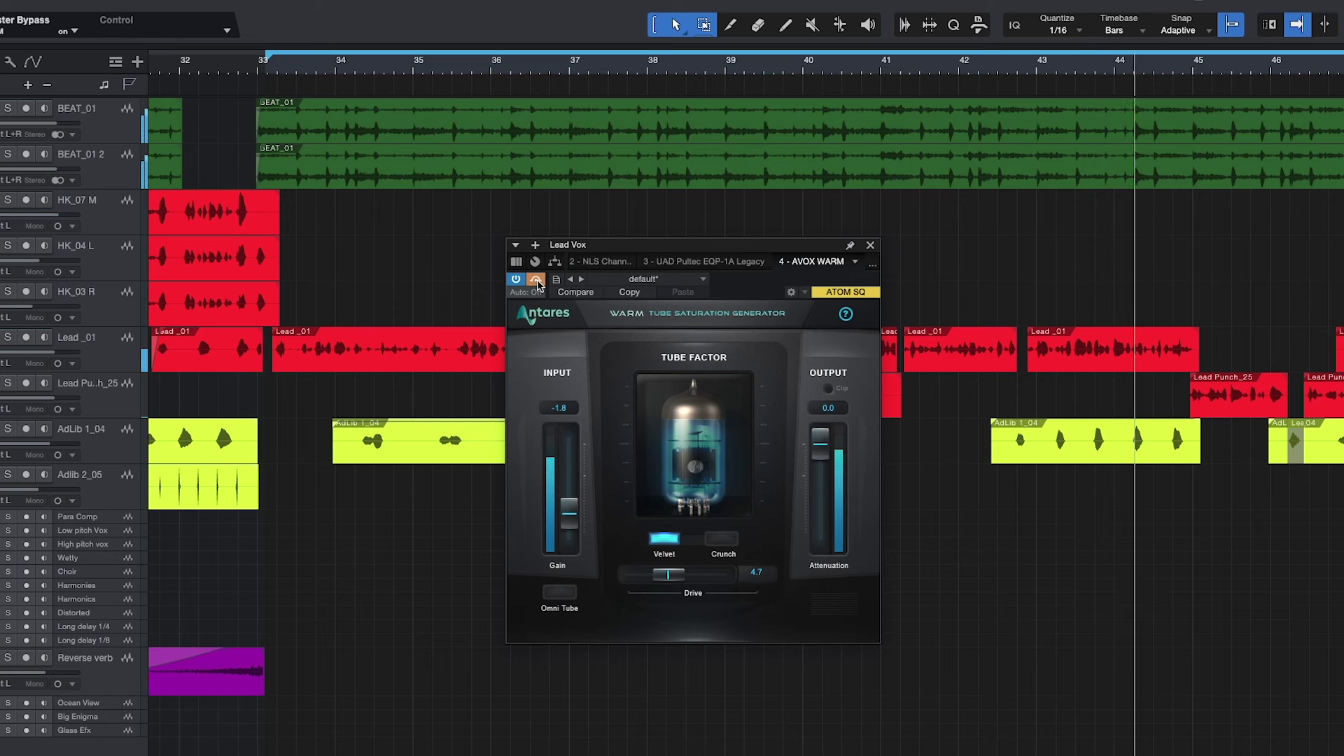
click(535, 279)
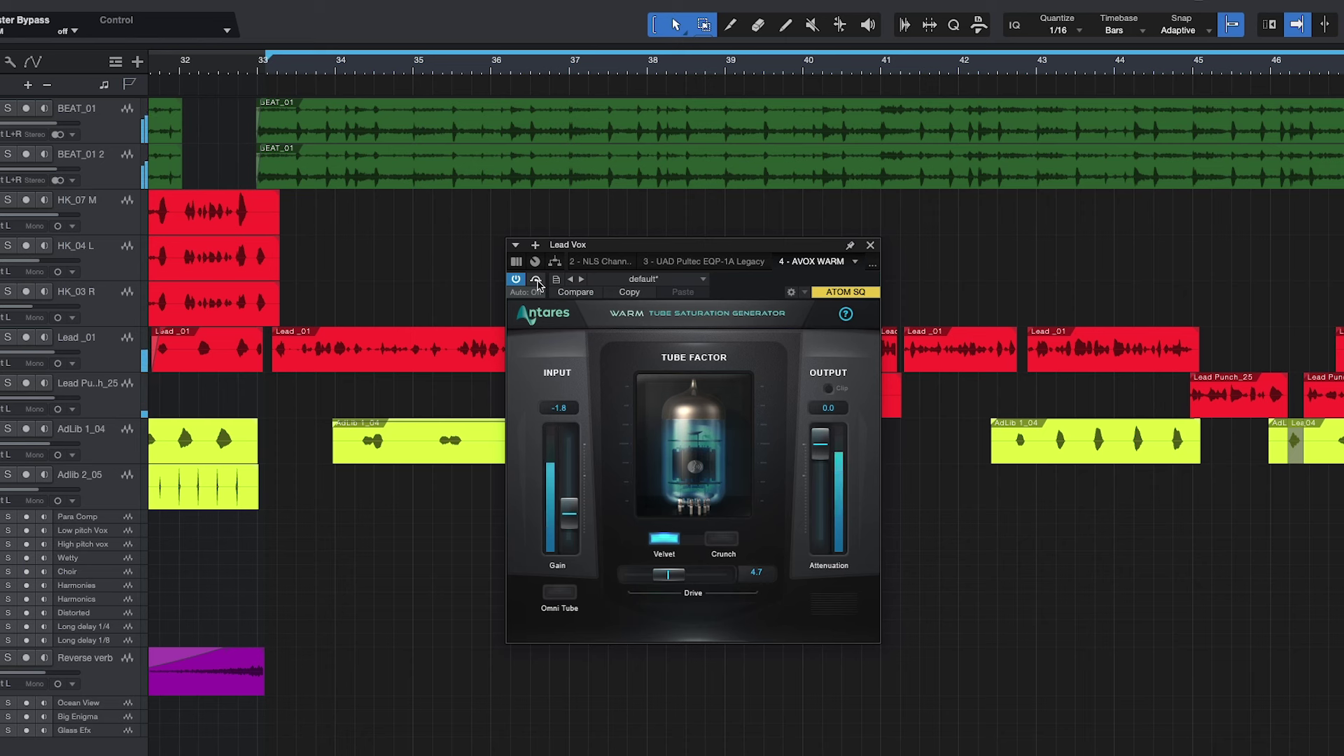
click(536, 279)
key(space)
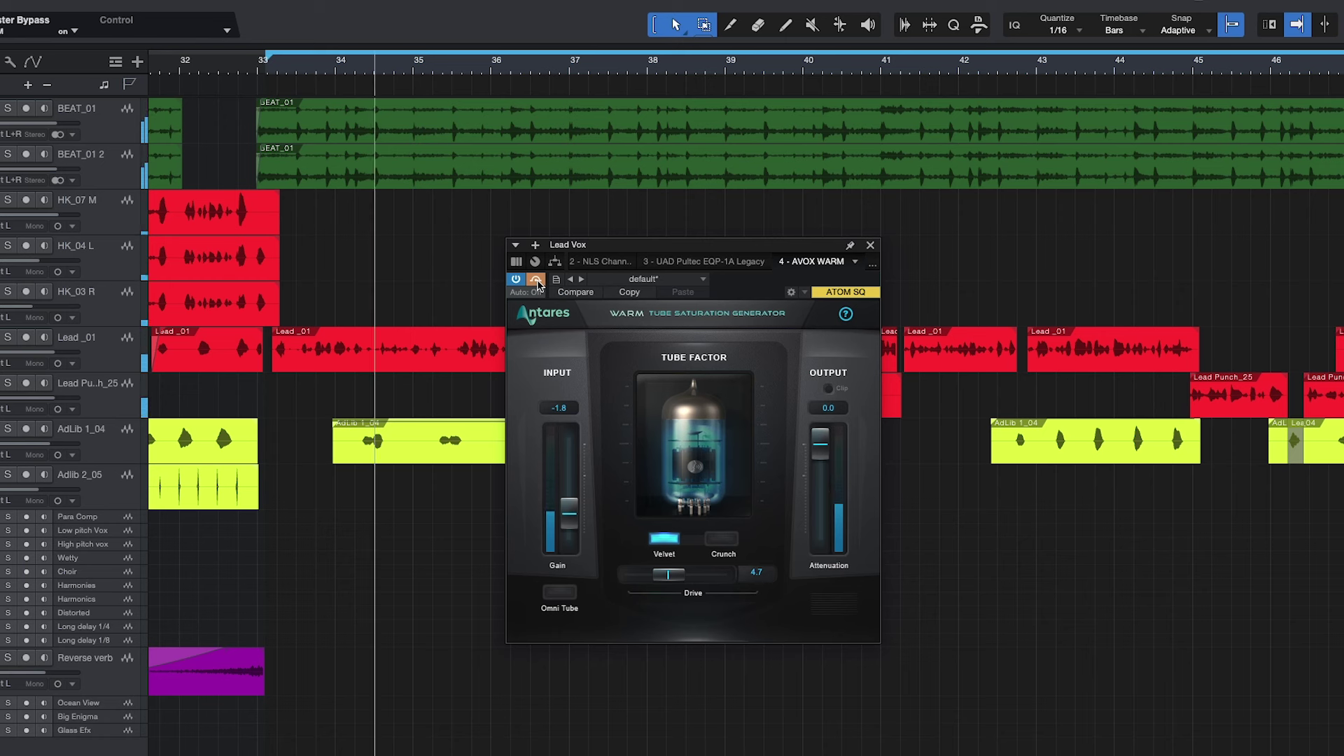